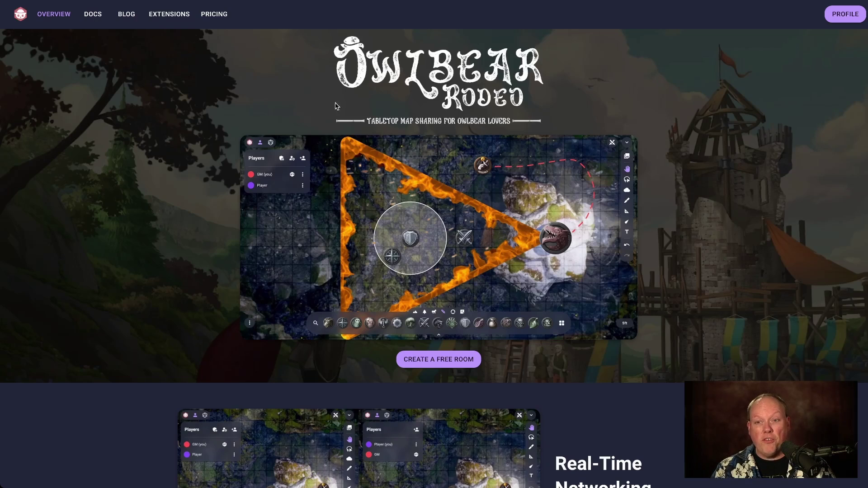
# Open the account profile and scroll to its list of four installed extensions.
pyautogui.scroll(-3, 660, 90)
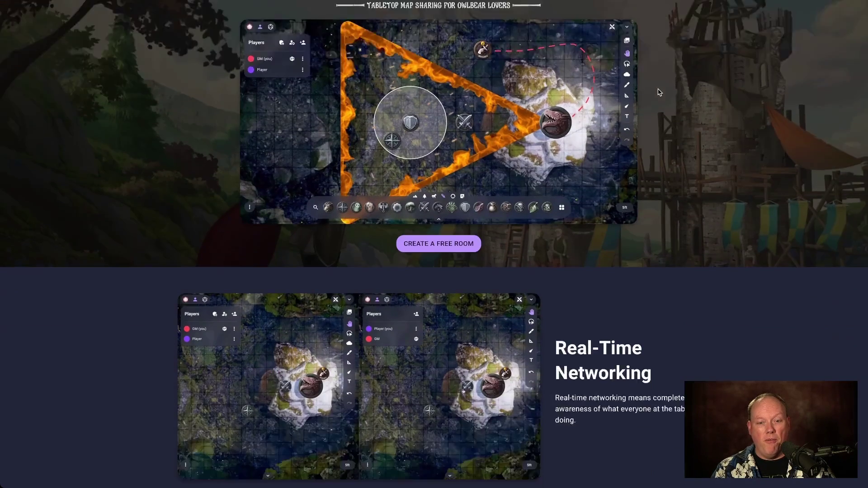
pyautogui.scroll(3, 660, 90)
pyautogui.click(856, 20)
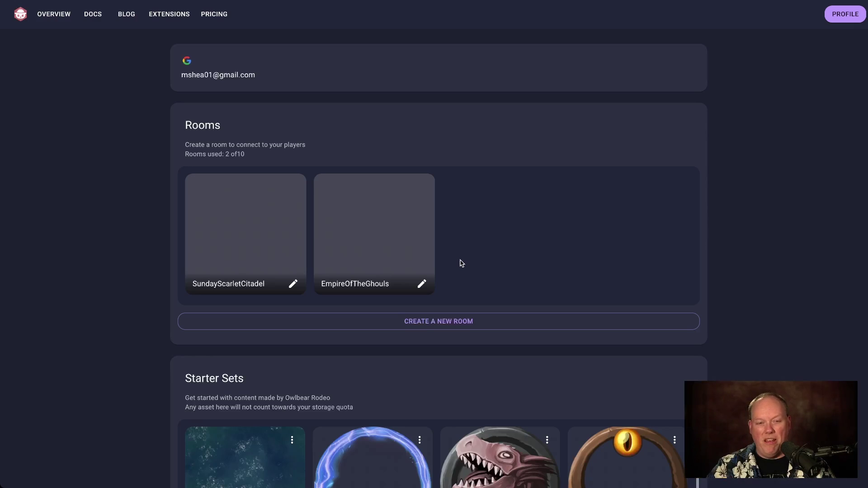
pyautogui.scroll(-15, 462, 264)
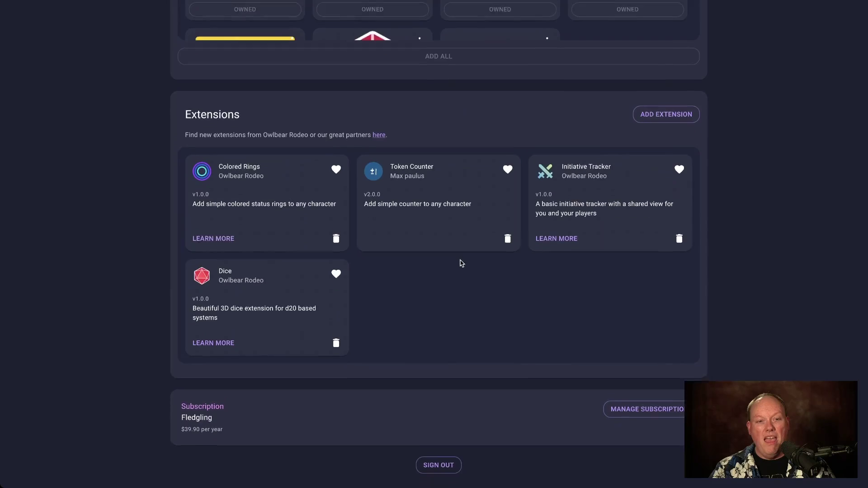
pyautogui.scroll(1, 424, 174)
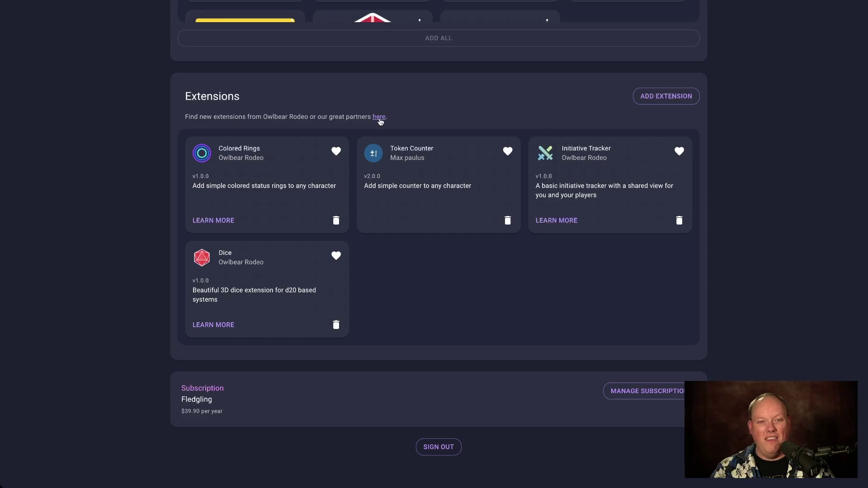
# Browse the extension store and open the Clash! Initiative Tracker details page.
pyautogui.click(380, 121)
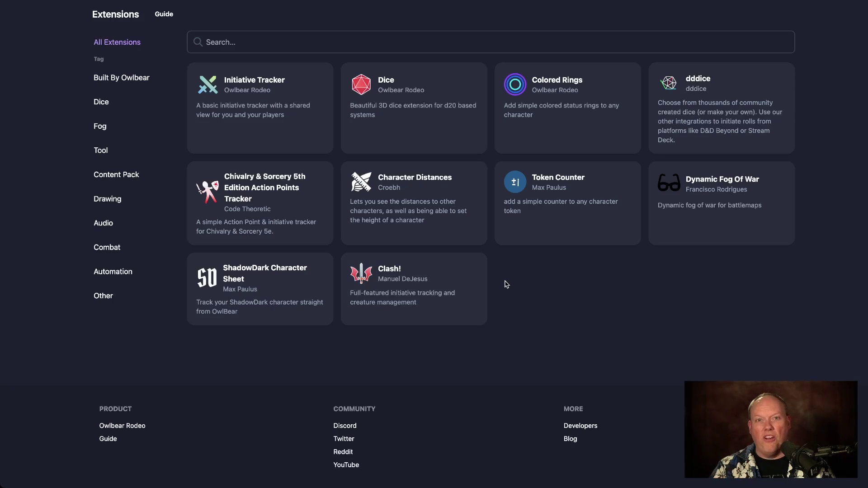
pyautogui.click(422, 274)
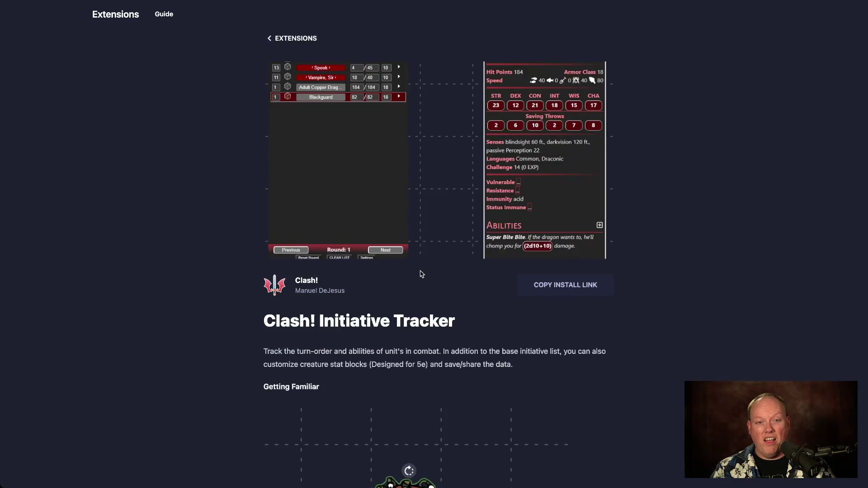
pyautogui.scroll(-3, 395, 186)
pyautogui.scroll(-20, 396, 187)
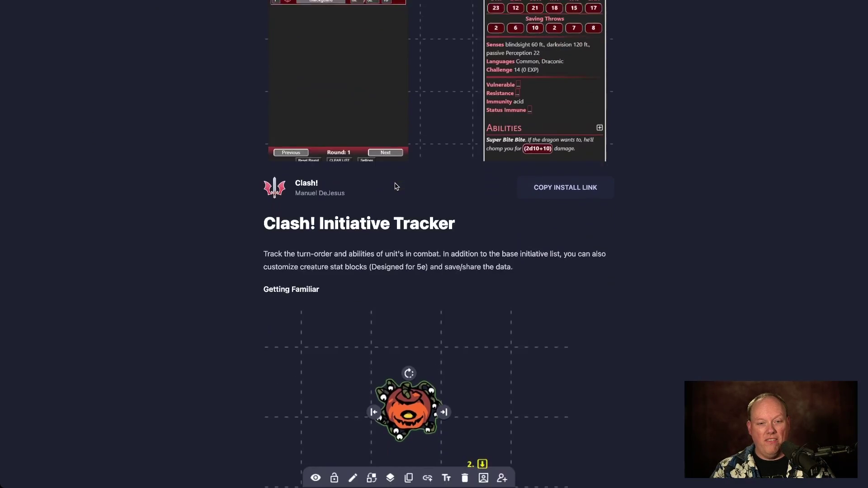
pyautogui.scroll(-15, 396, 186)
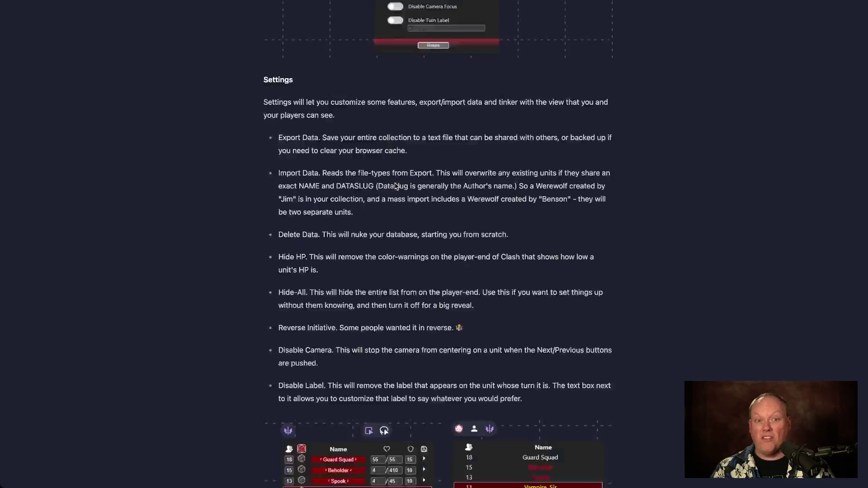
pyautogui.scroll(20, 396, 186)
pyautogui.scroll(20, 396, 187)
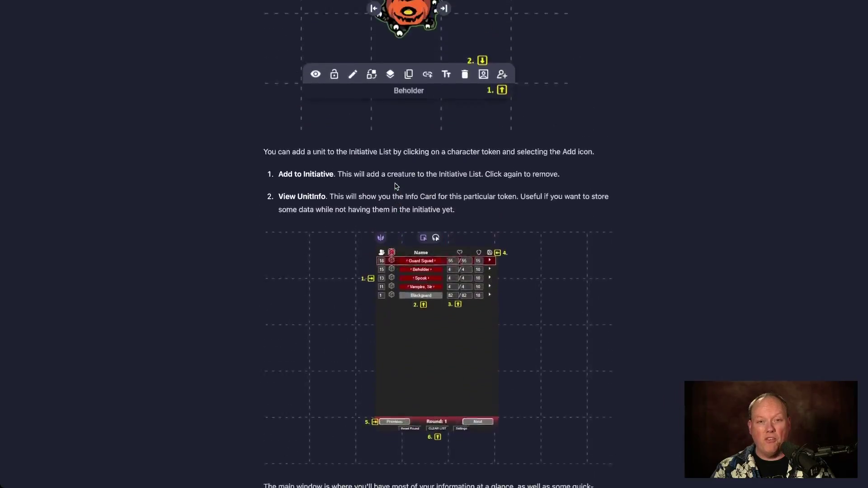
# Copy the Clash! install link and return to the profile extensions.
pyautogui.click(569, 283)
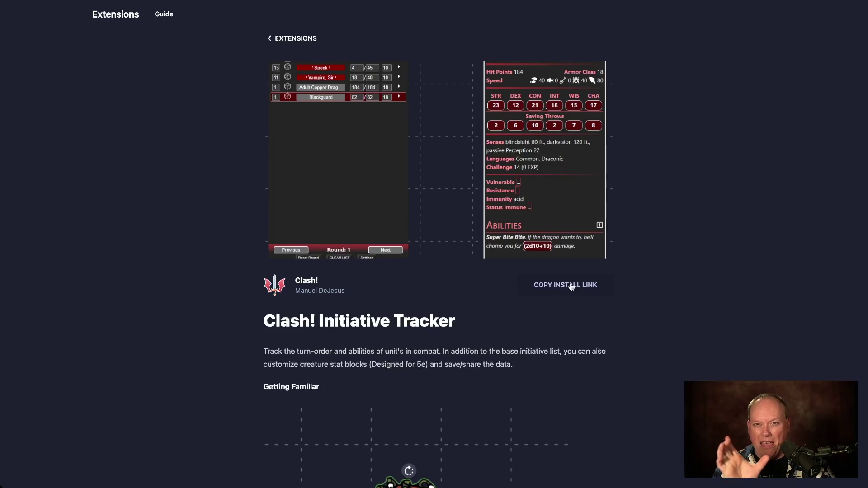
pyautogui.click(572, 286)
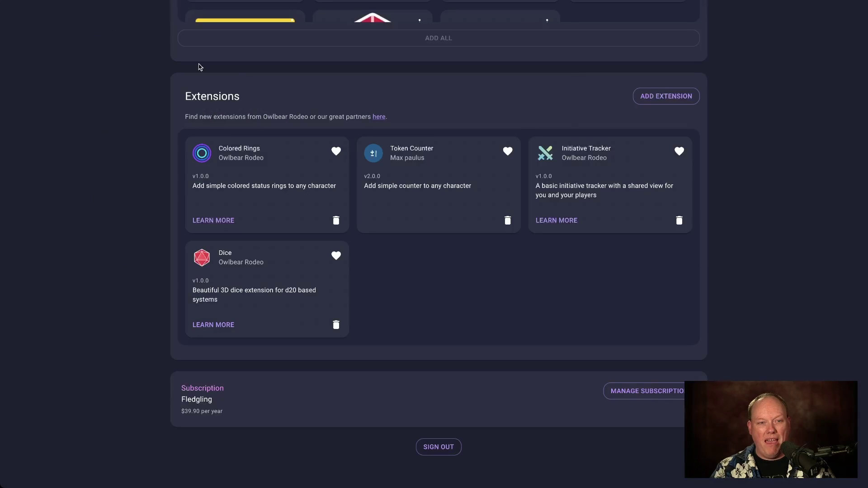
pyautogui.scroll(2, 468, 167)
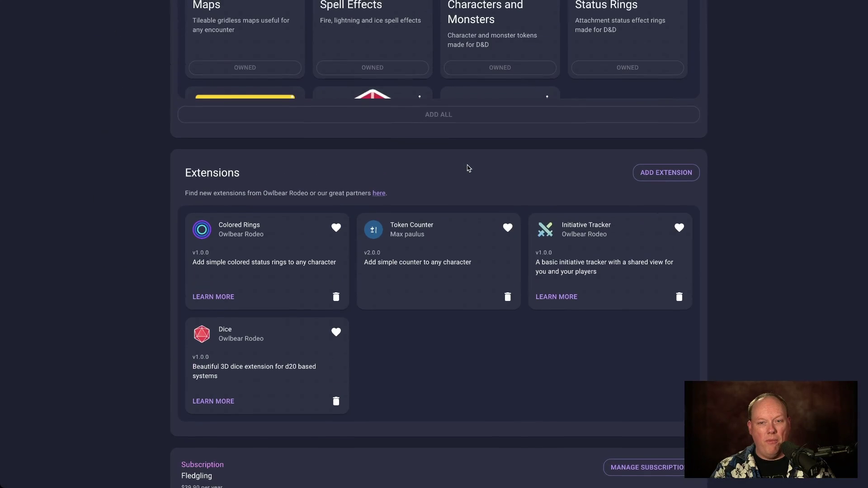
# Add an extension by pasting the Clash! install link, installing Clash! v1.0.4.
pyautogui.scroll(10, 330, 188)
pyautogui.scroll(-10, 330, 187)
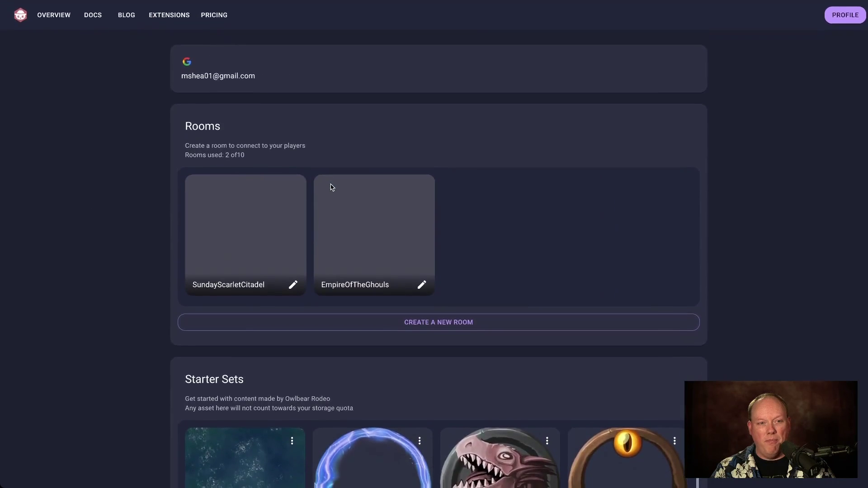
pyautogui.scroll(1, 336, 195)
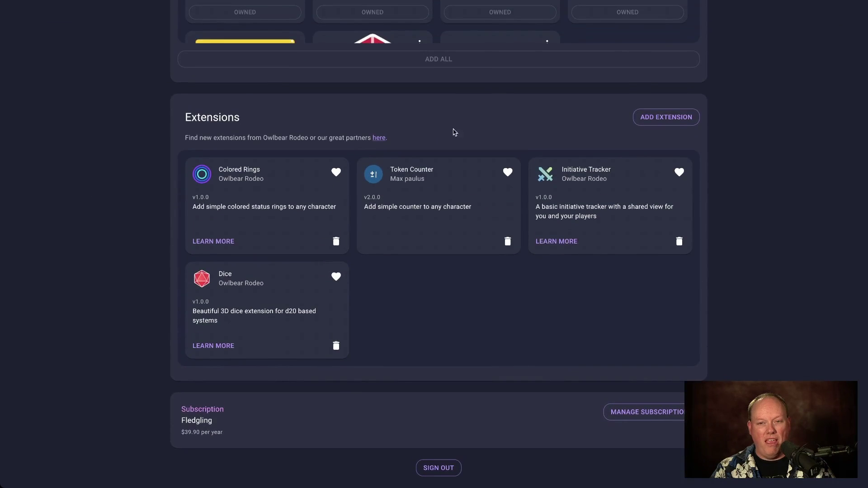
pyautogui.click(674, 123)
pyautogui.hotkey('ctrl', 'v')
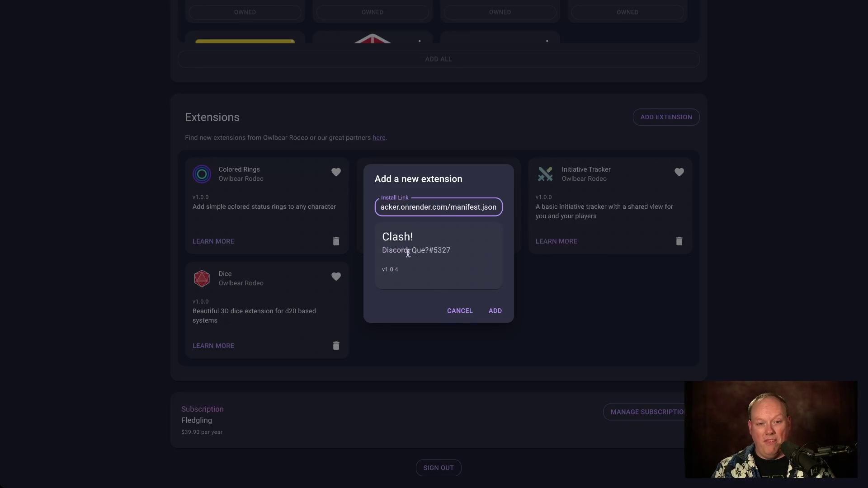
pyautogui.click(497, 311)
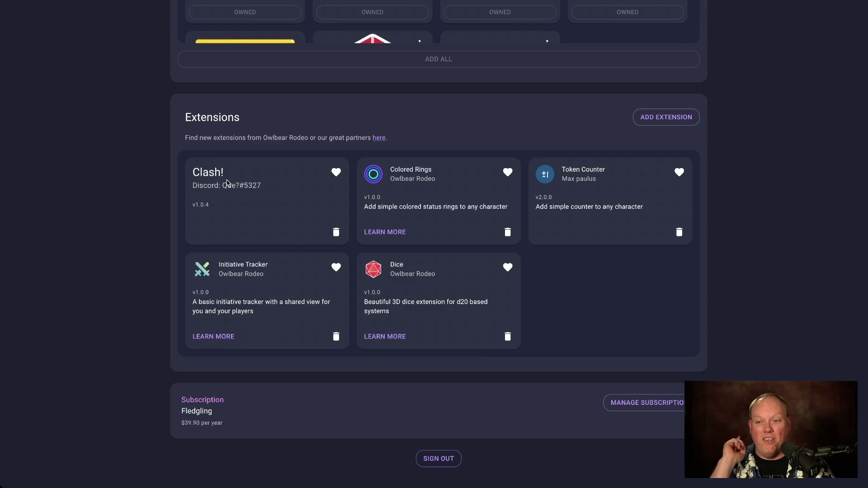
pyautogui.scroll(15, 228, 182)
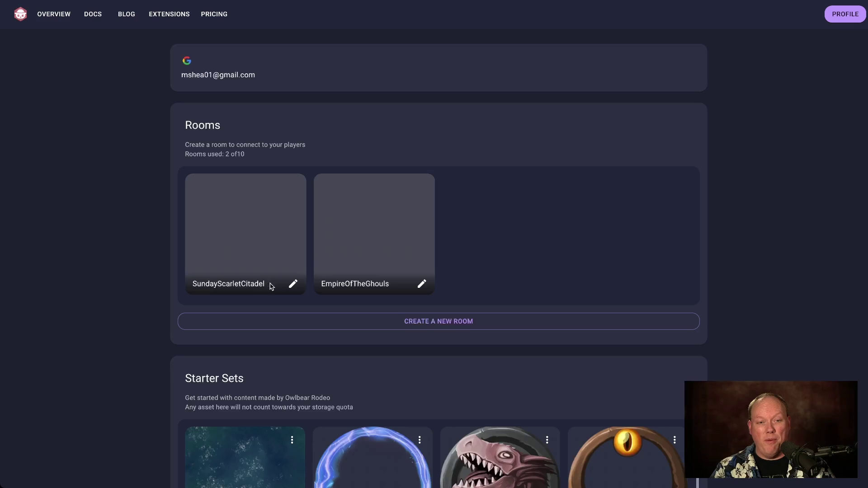
# Randomize the SundayScarletCitadel room's background until it shows purple ruins.
pyautogui.click(293, 283)
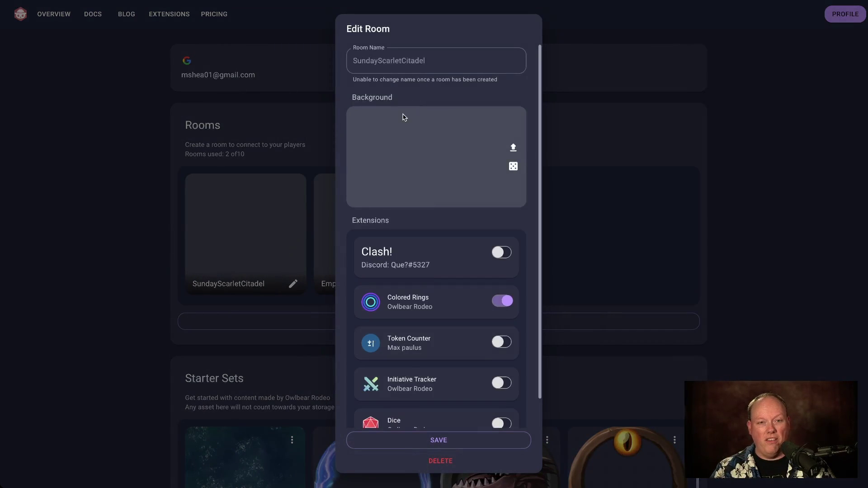
pyautogui.click(515, 168)
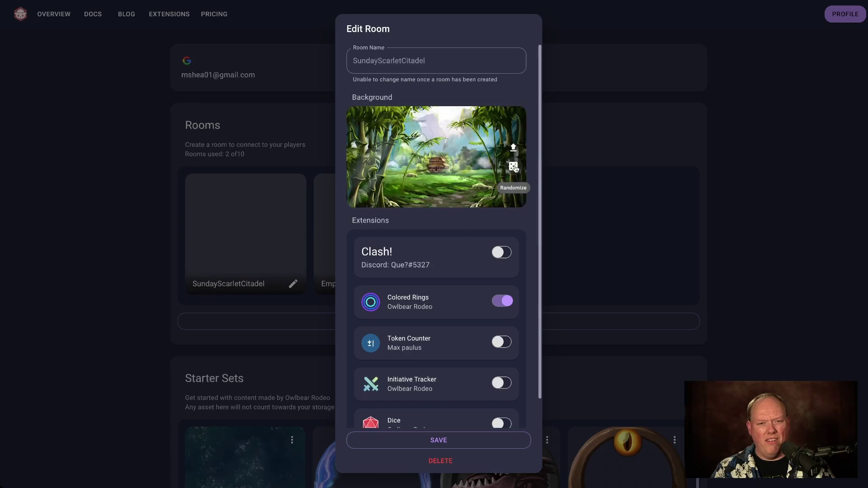
pyautogui.click(518, 171)
pyautogui.click(516, 172)
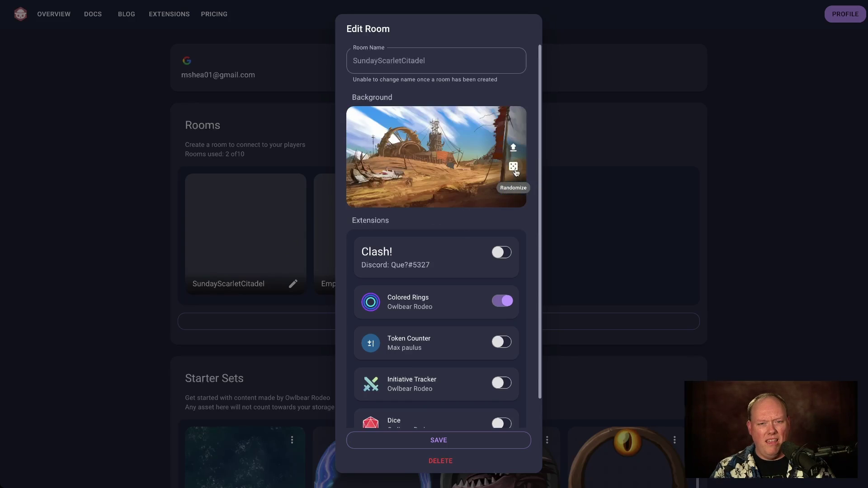
pyautogui.click(516, 170)
pyautogui.click(516, 170)
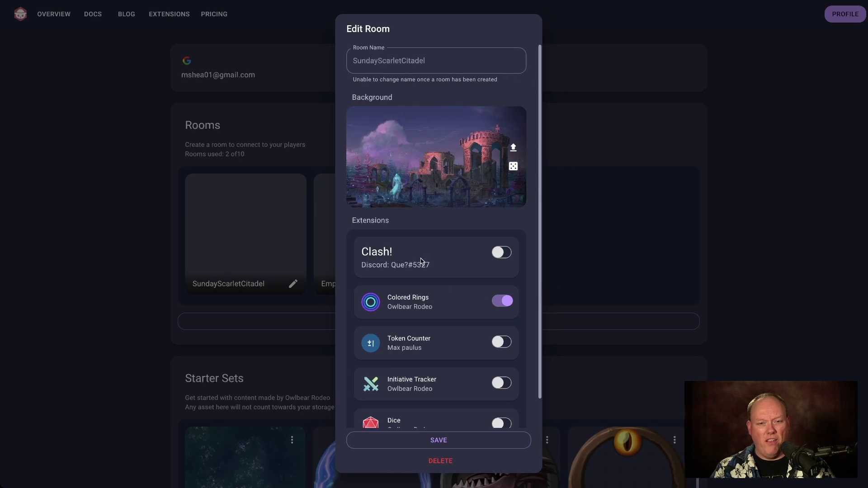
# Enable Clash! for the room, save the settings, and enter the room.
pyautogui.scroll(-1, 432, 269)
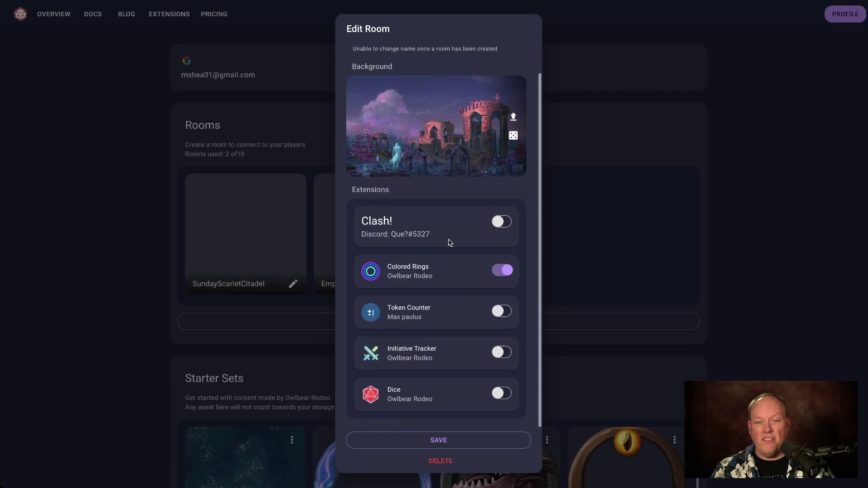
pyautogui.click(506, 226)
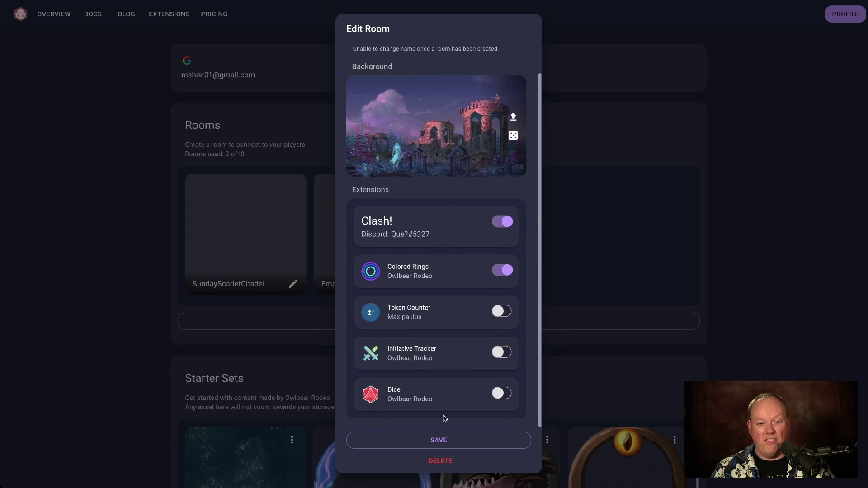
pyautogui.click(446, 445)
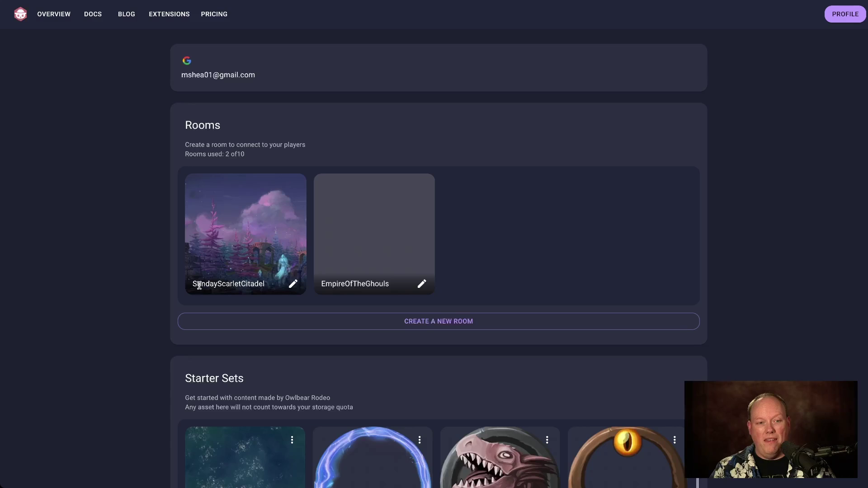
pyautogui.click(235, 234)
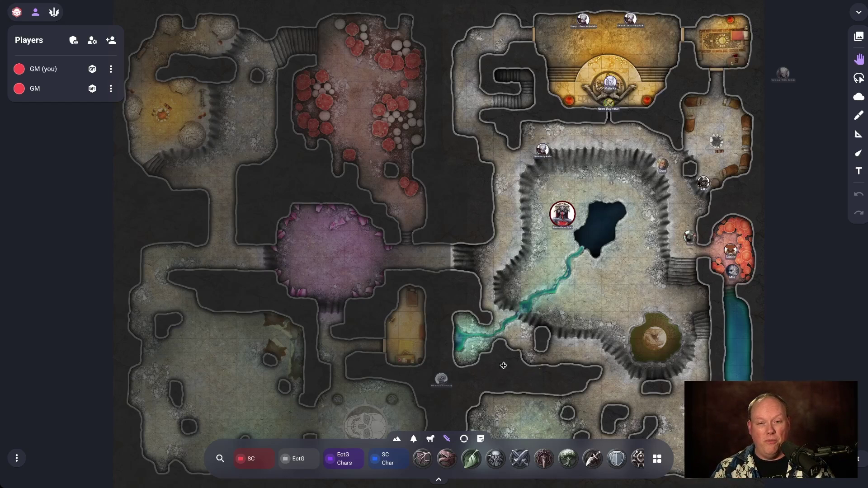
# Zoom in and out on the dungeon map to survey the placed tokens.
pyautogui.scroll(5, 443, 351)
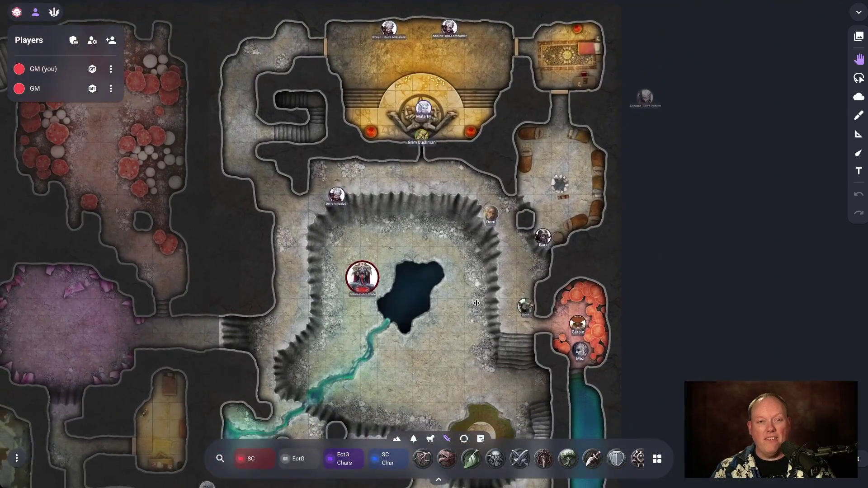
pyautogui.scroll(5, 468, 334)
pyautogui.scroll(-5, 592, 270)
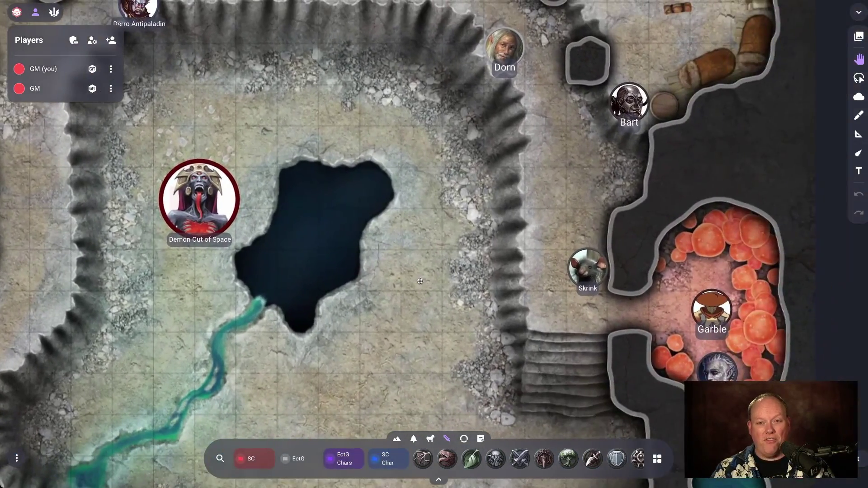
pyautogui.scroll(-2, 481, 250)
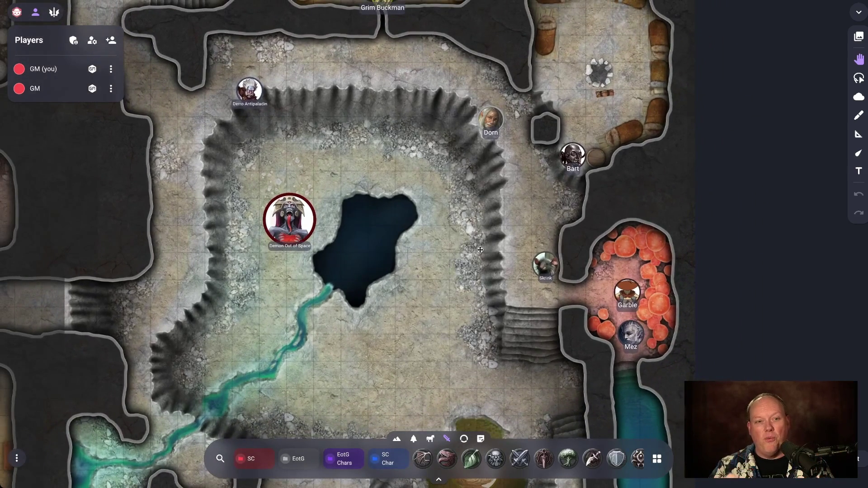
pyautogui.scroll(3, 377, 238)
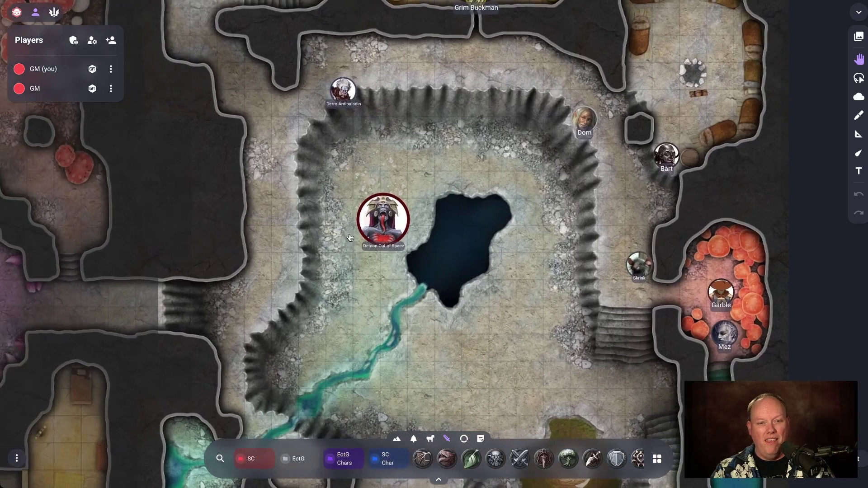
pyautogui.scroll(2, 350, 234)
pyautogui.scroll(-3, 409, 243)
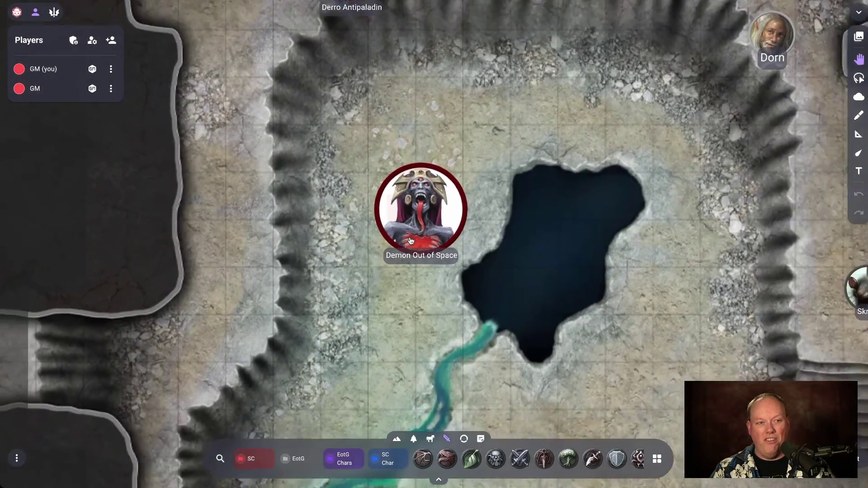
pyautogui.scroll(1, 411, 240)
pyautogui.scroll(-2, 410, 241)
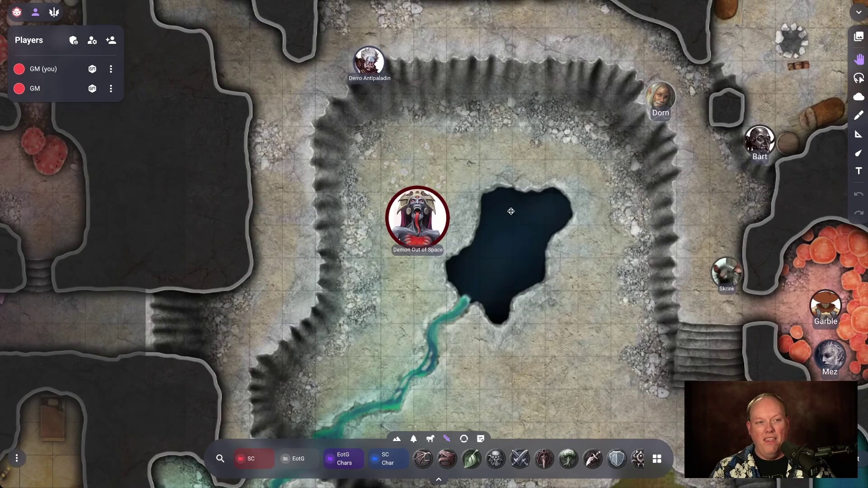
# Open the Clash! tracker and add Dorn and Skrink to initiative.
pyautogui.click(53, 13)
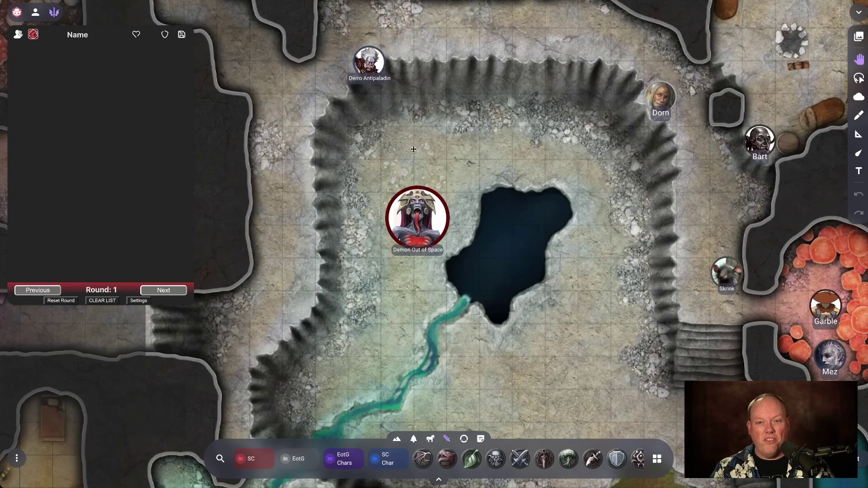
pyautogui.moveTo(571, 155); pyautogui.dragTo(473, 139)
pyautogui.scroll(-2, 473, 139)
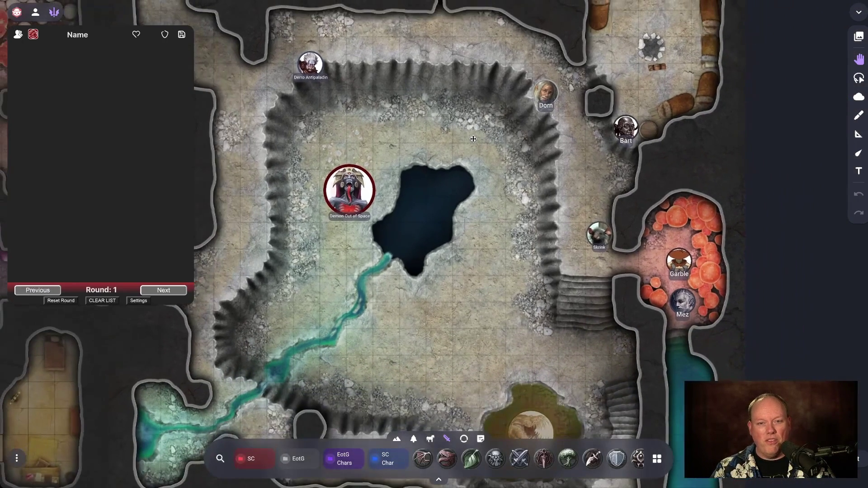
pyautogui.scroll(2, 520, 135)
pyautogui.click(564, 131)
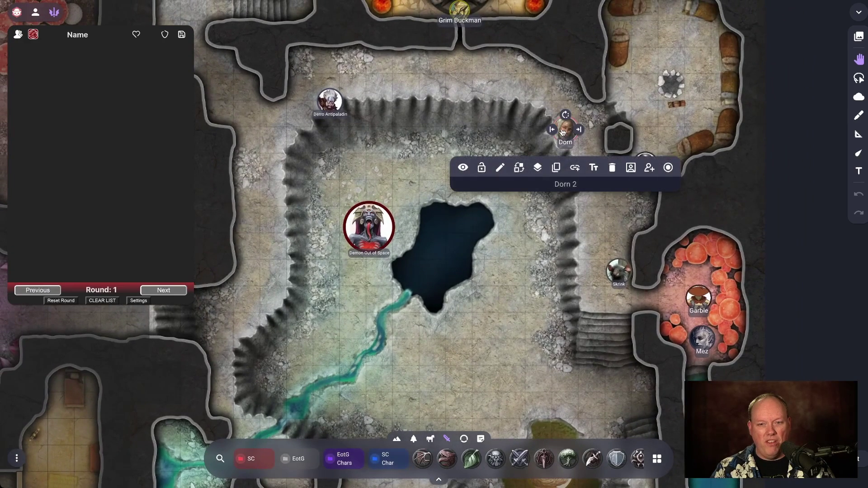
pyautogui.click(649, 170)
pyautogui.click(619, 271)
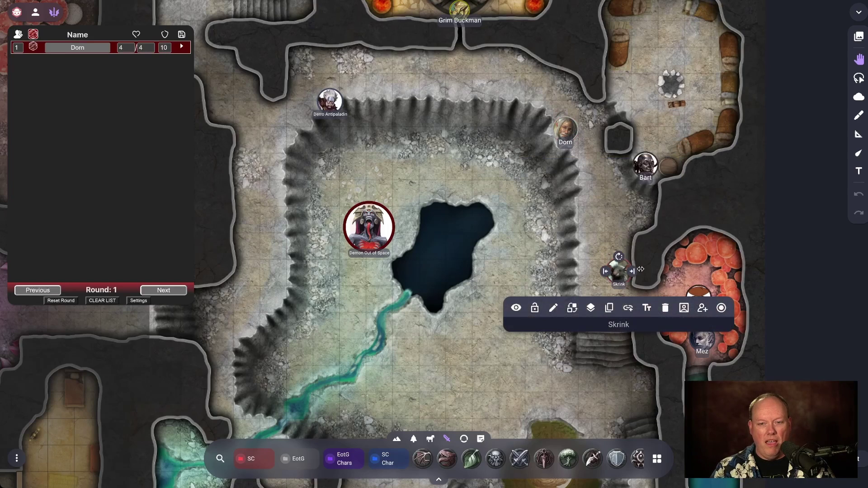
pyautogui.click(702, 308)
# Add Bart, Garble and Mez to the initiative list.
pyautogui.click(650, 170)
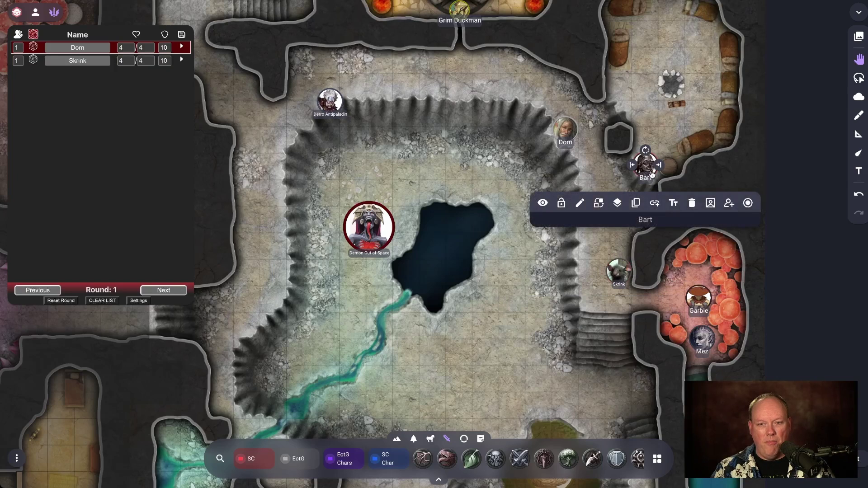
pyautogui.click(729, 203)
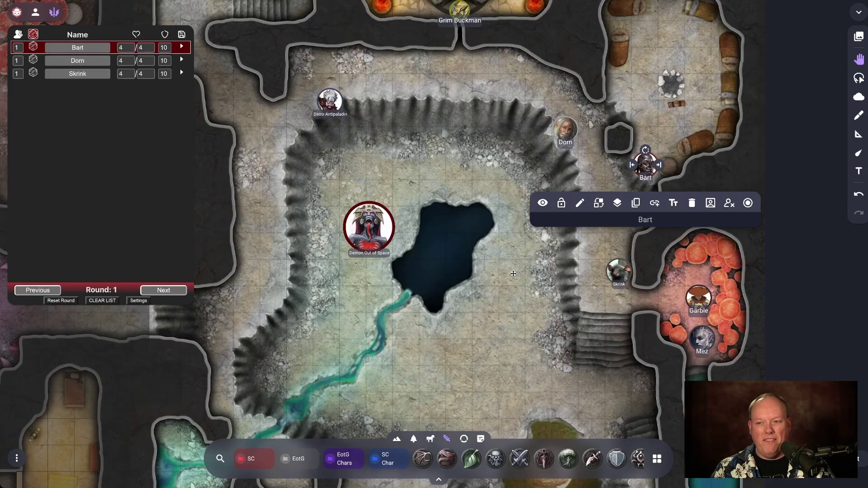
pyautogui.click(700, 300)
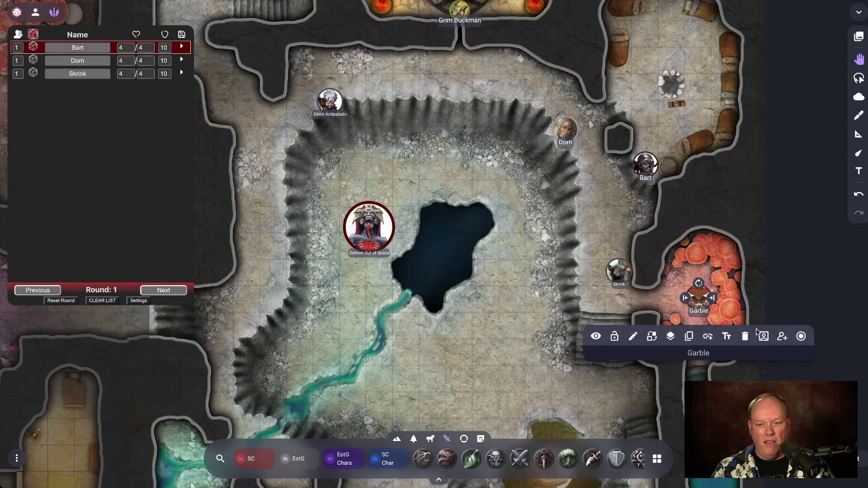
pyautogui.click(782, 336)
pyautogui.click(723, 350)
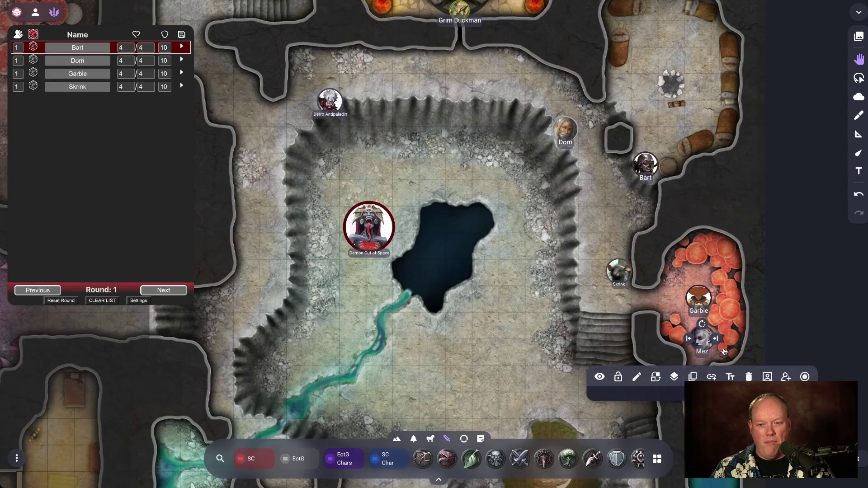
pyautogui.click(786, 377)
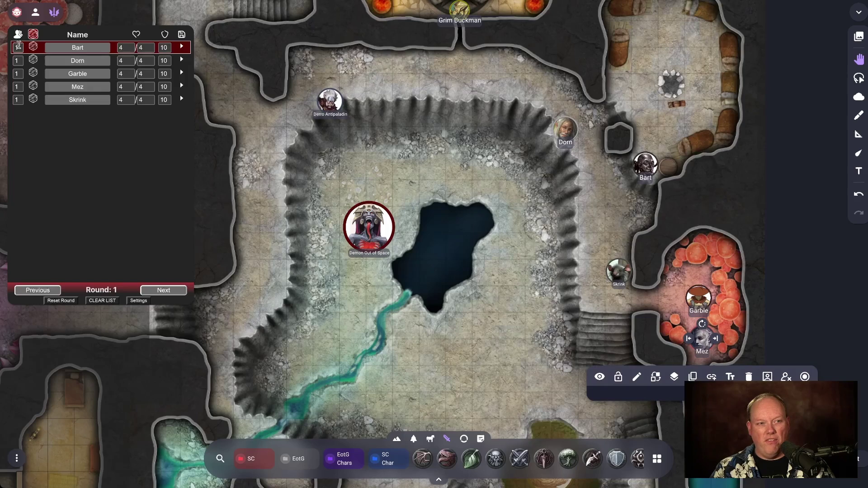
# Roll initiative for Bart and all monsters, rerolling Mez and Skrink.
pyautogui.click(32, 47)
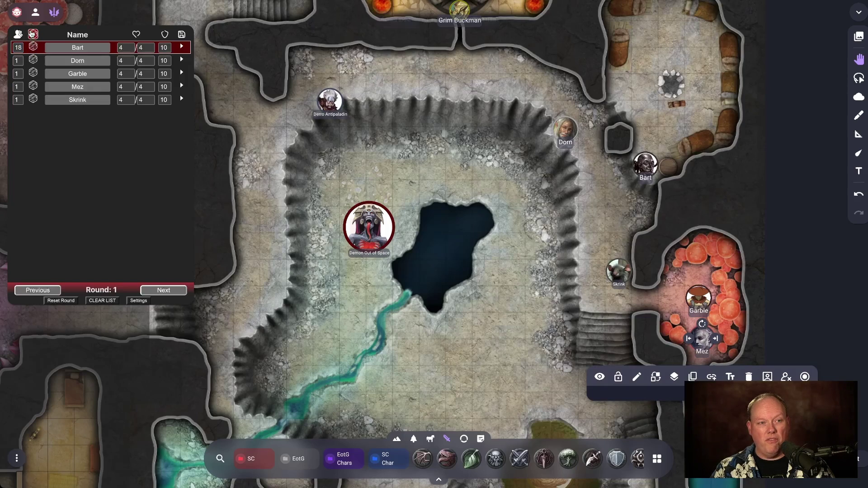
pyautogui.click(32, 34)
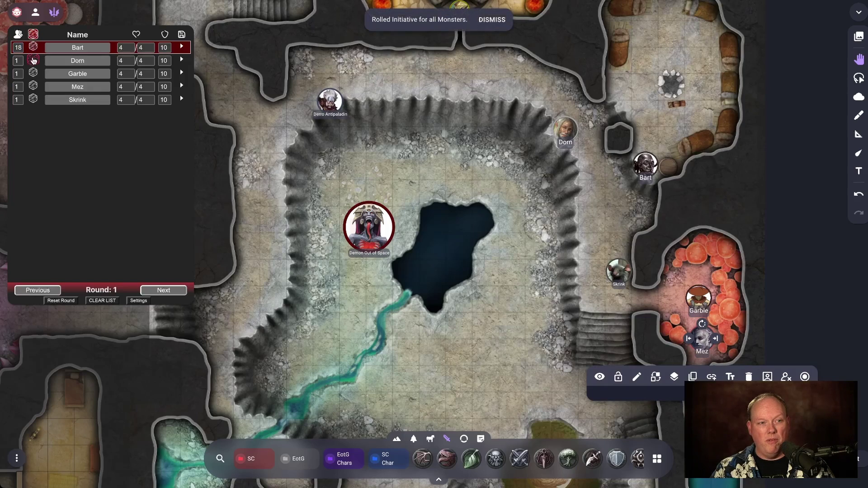
pyautogui.click(32, 86)
pyautogui.click(32, 99)
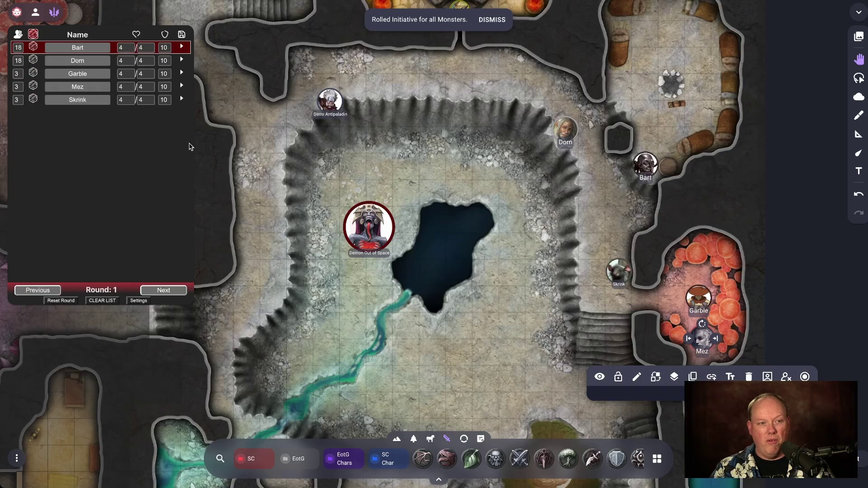
pyautogui.click(364, 122)
# Deselect Mez and select the Demon Out of Space token.
pyautogui.click(492, 20)
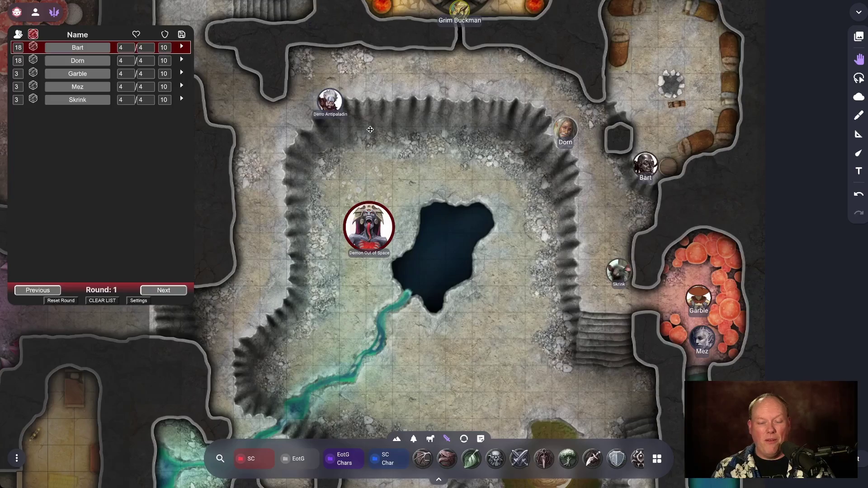
pyautogui.scroll(5, 380, 199)
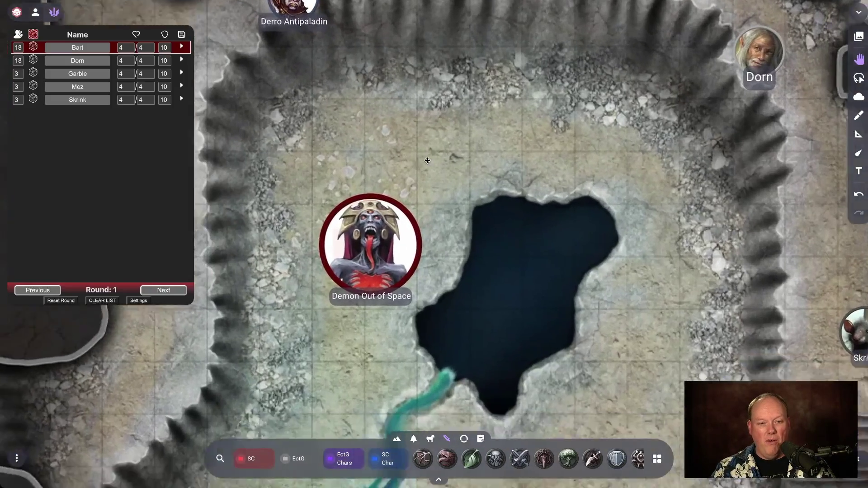
pyautogui.scroll(-2, 427, 160)
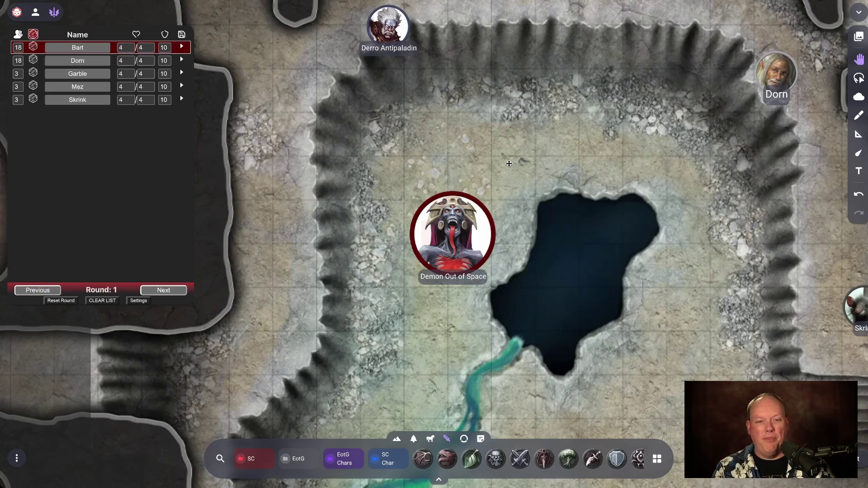
pyautogui.click(452, 222)
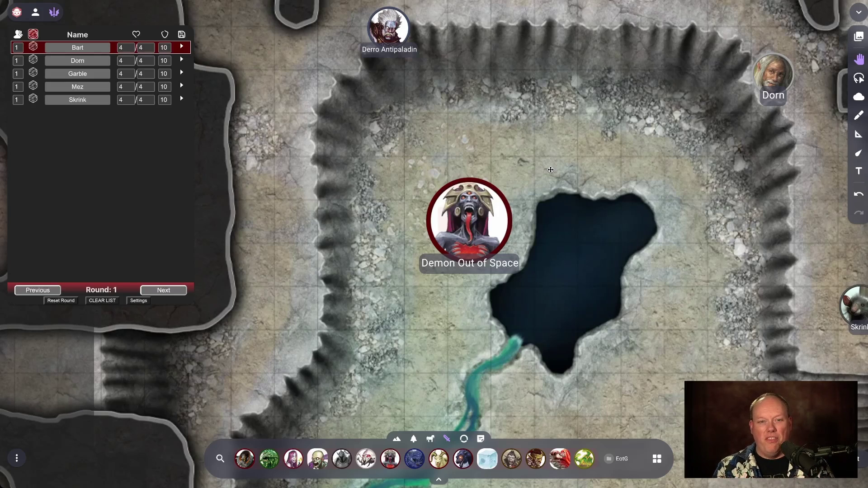
# Search the monster database for 'vetala' and import Demon, Vetala onto the demon token.
pyautogui.click(470, 232)
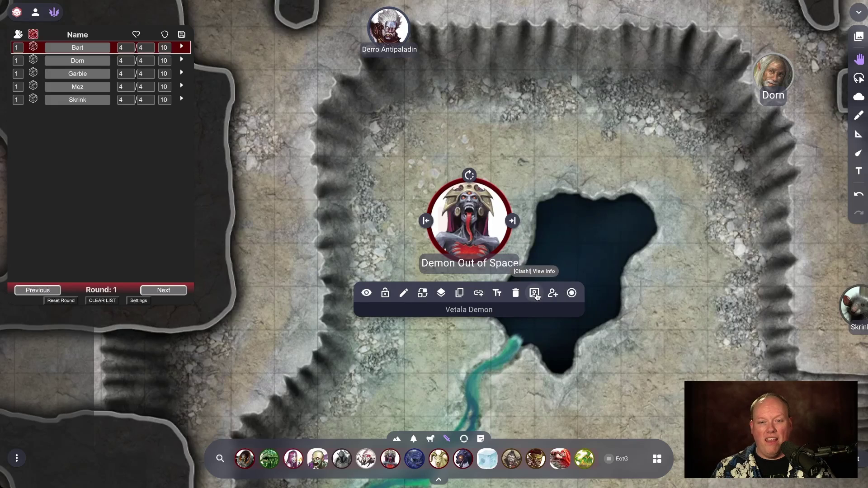
pyautogui.click(535, 295)
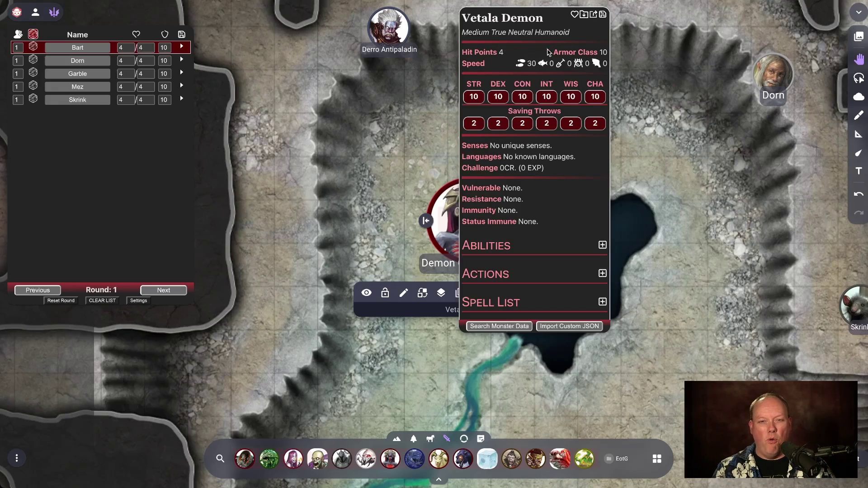
pyautogui.scroll(-1, 537, 111)
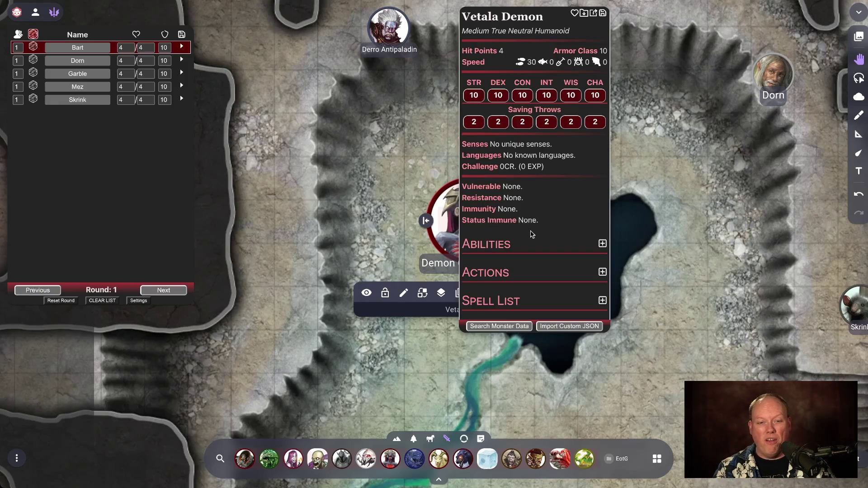
pyautogui.click(500, 326)
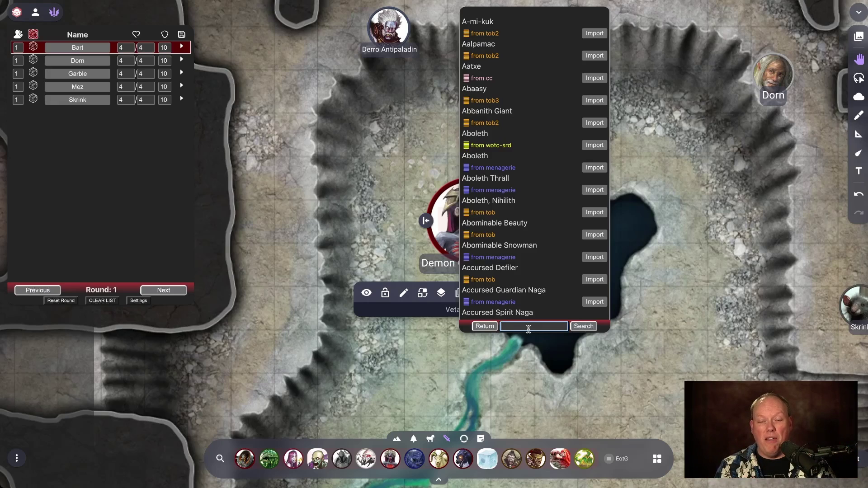
pyautogui.write('vetala')
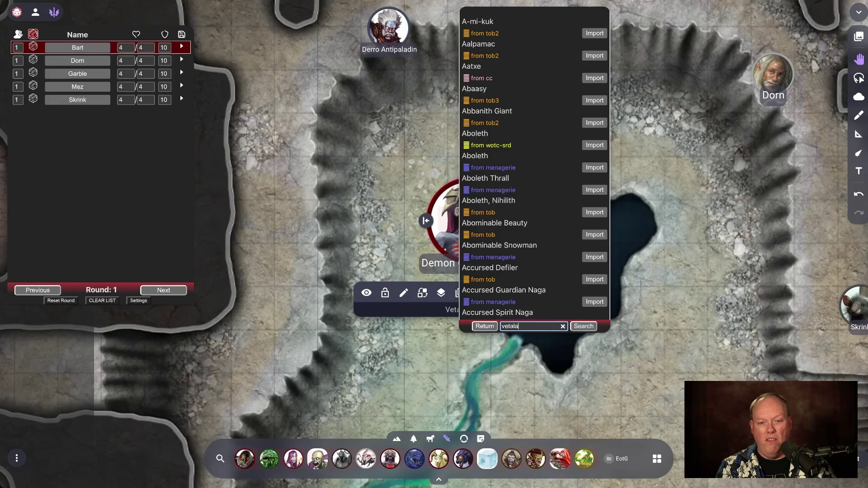
pyautogui.click(590, 327)
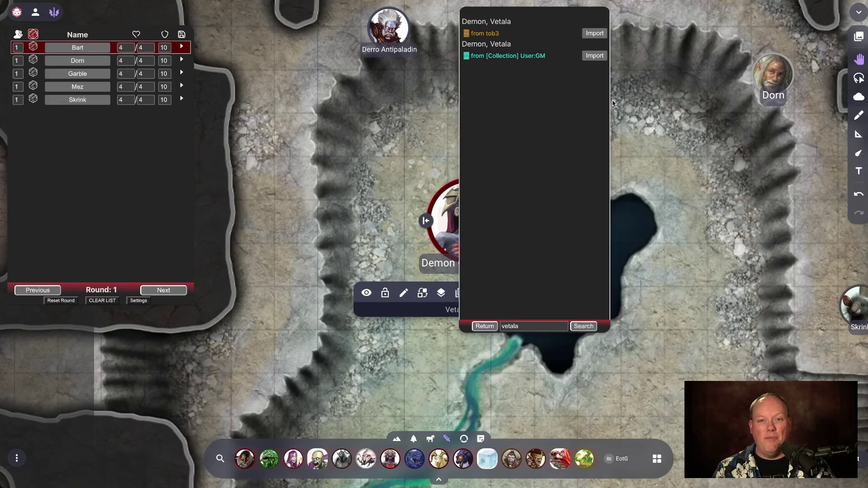
pyautogui.click(593, 33)
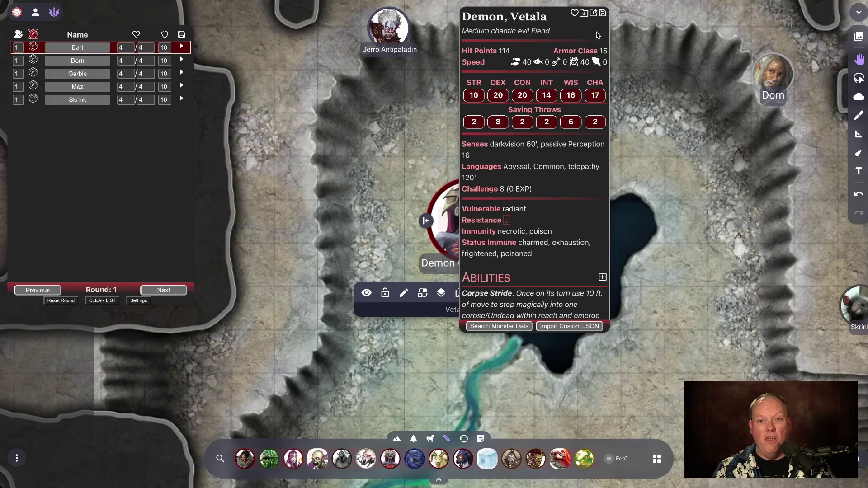
# Review the imported Vetala stat block (114 HP, AC 15) and close the panel.
pyautogui.scroll(-3, 545, 162)
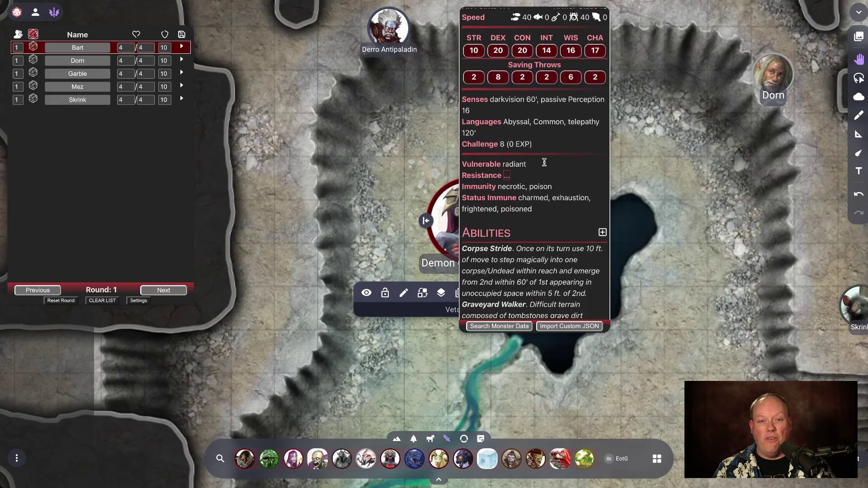
pyautogui.scroll(3, 545, 161)
pyautogui.scroll(-10, 545, 161)
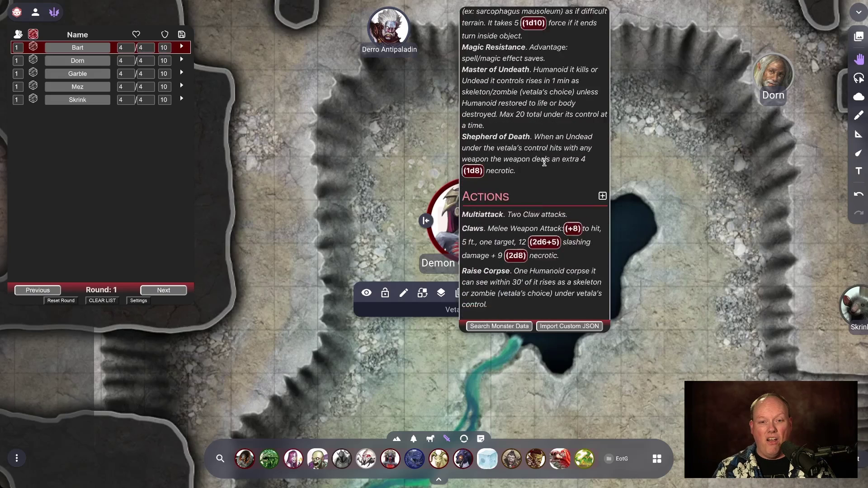
pyautogui.scroll(-2, 584, 156)
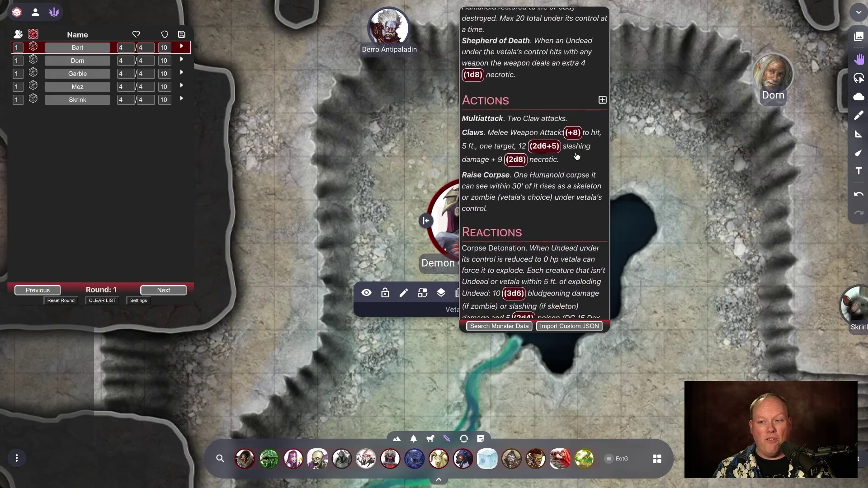
pyautogui.scroll(-1, 568, 166)
pyautogui.scroll(10, 588, 156)
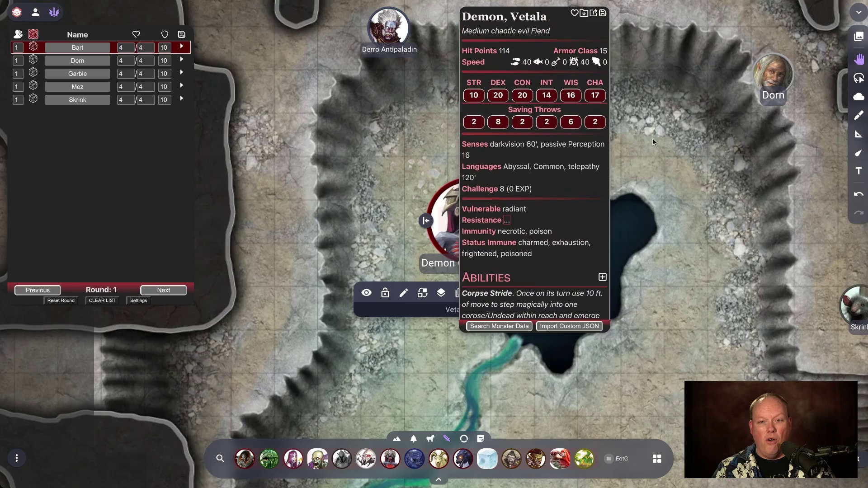
pyautogui.click(397, 127)
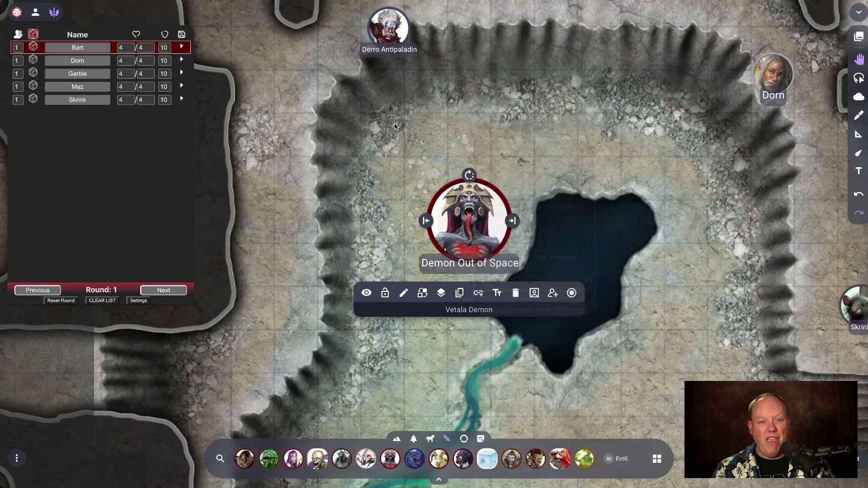
# Add the Vetala demon to initiative and roll initiative for Bart.
pyautogui.click(515, 248)
pyautogui.click(503, 253)
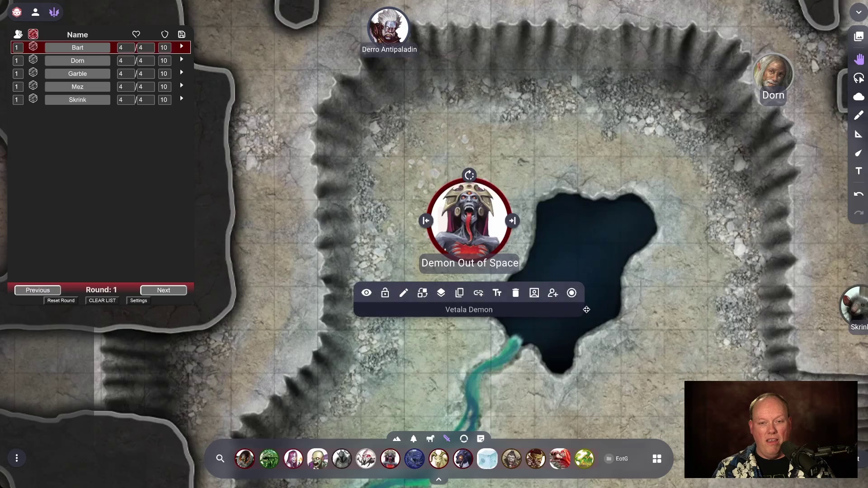
pyautogui.click(553, 293)
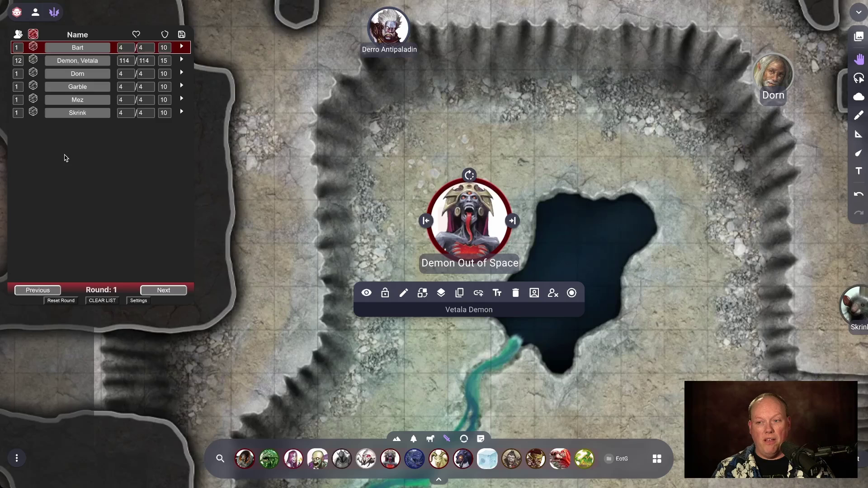
pyautogui.click(33, 46)
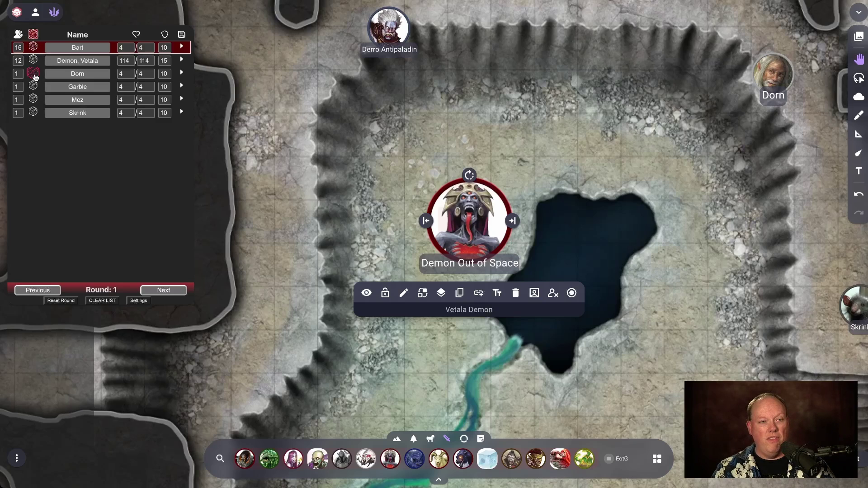
# Advance one turn, then step back repeatedly until the turn wraps to Skrink.
pyautogui.click(174, 293)
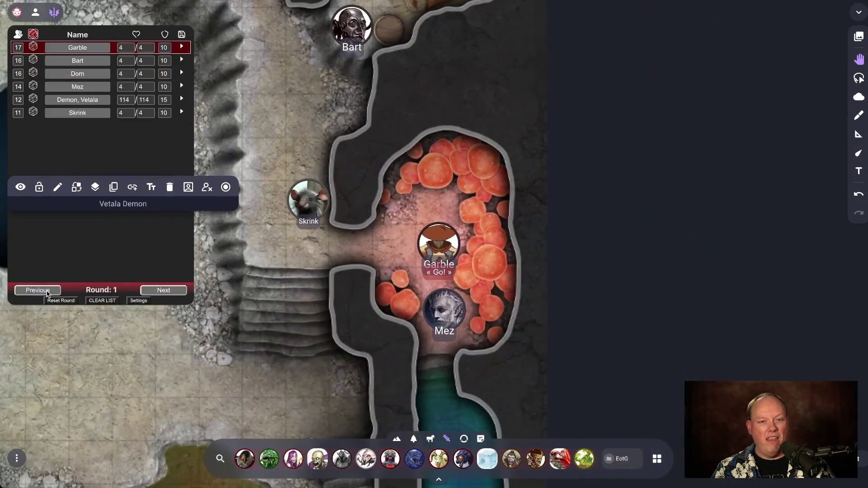
pyautogui.click(38, 291)
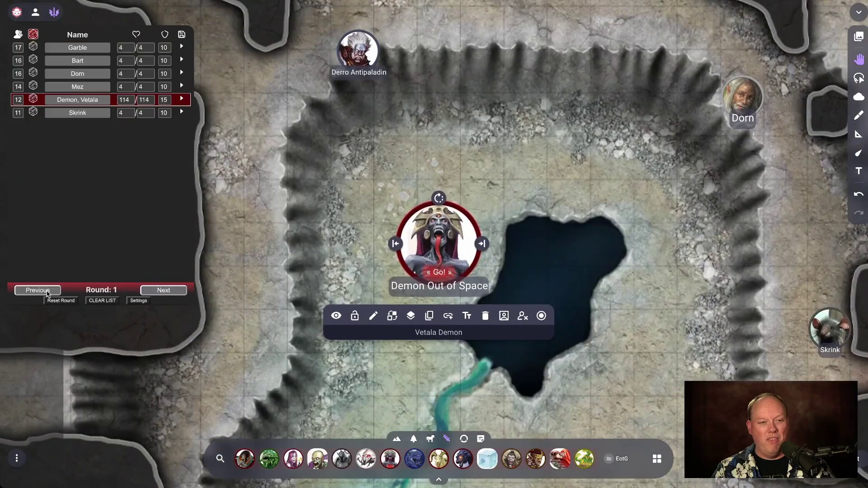
pyautogui.click(47, 292)
pyautogui.click(47, 292)
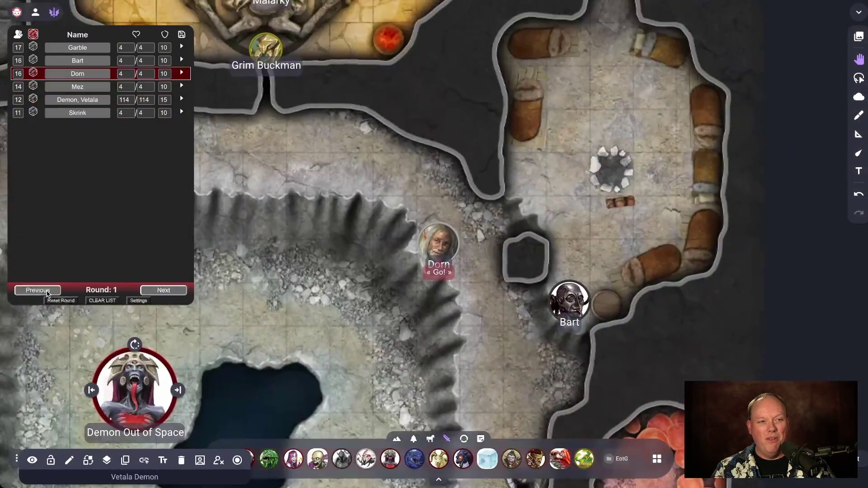
pyautogui.click(47, 291)
pyautogui.click(47, 292)
pyautogui.click(47, 291)
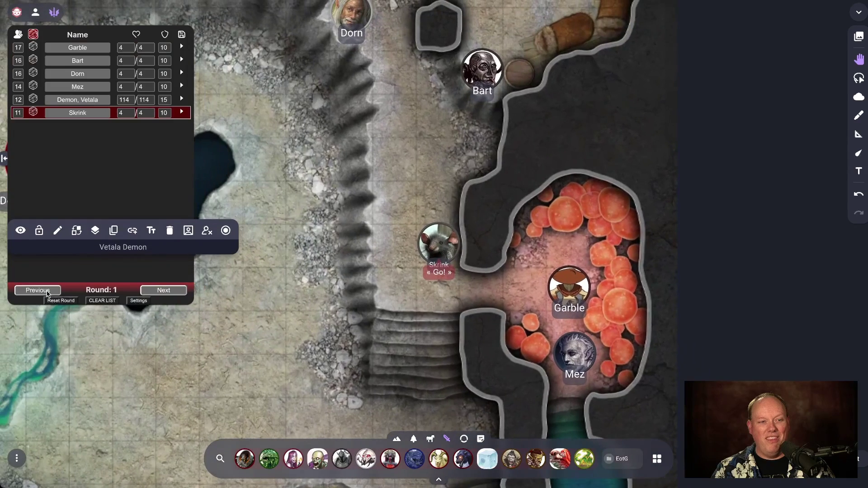
# Pan the map back past the demon token toward the pond and player tokens.
pyautogui.moveTo(247, 169); pyautogui.dragTo(722, 178)
pyautogui.click(539, 171)
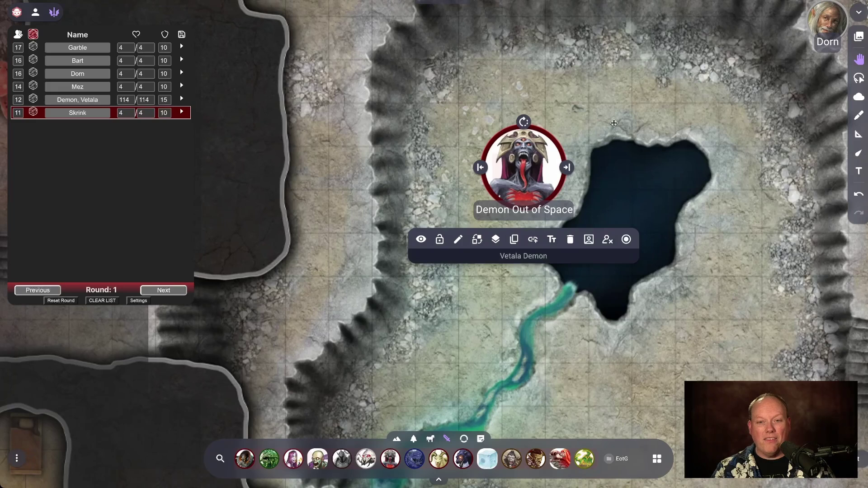
pyautogui.click(631, 110)
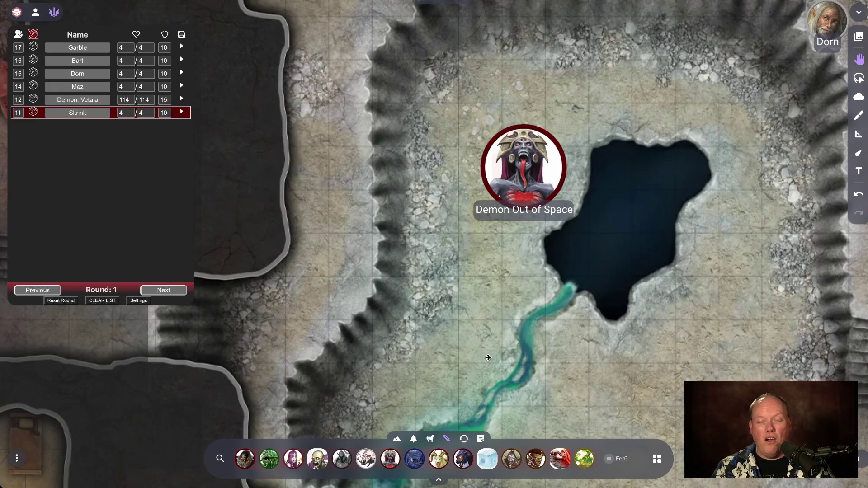
pyautogui.scroll(-3, 532, 306)
pyautogui.moveTo(605, 227); pyautogui.dragTo(528, 263)
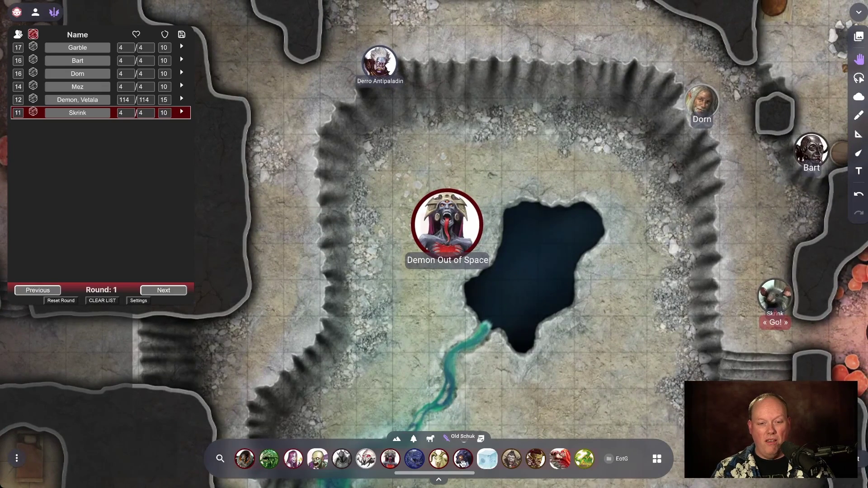
# Place the Old Shuk token just north of the pond and open its monster info.
pyautogui.moveTo(463, 459); pyautogui.dragTo(503, 268)
pyautogui.moveTo(508, 230); pyautogui.dragTo(510, 146)
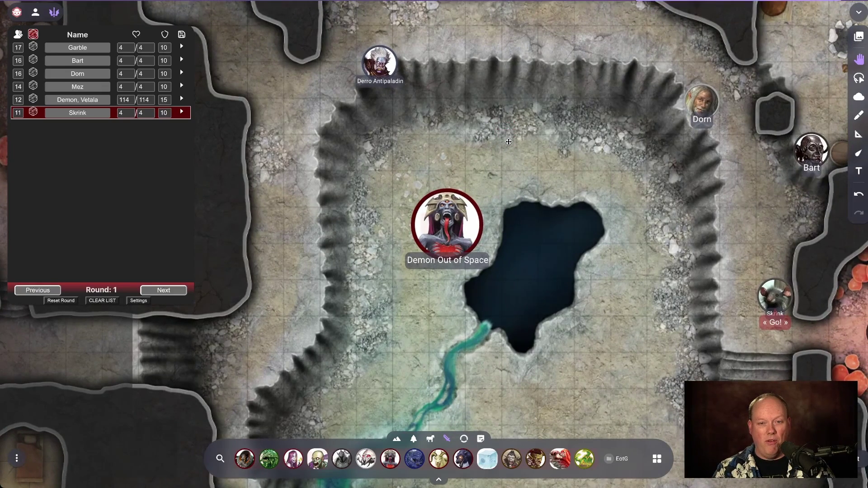
pyautogui.click(535, 149)
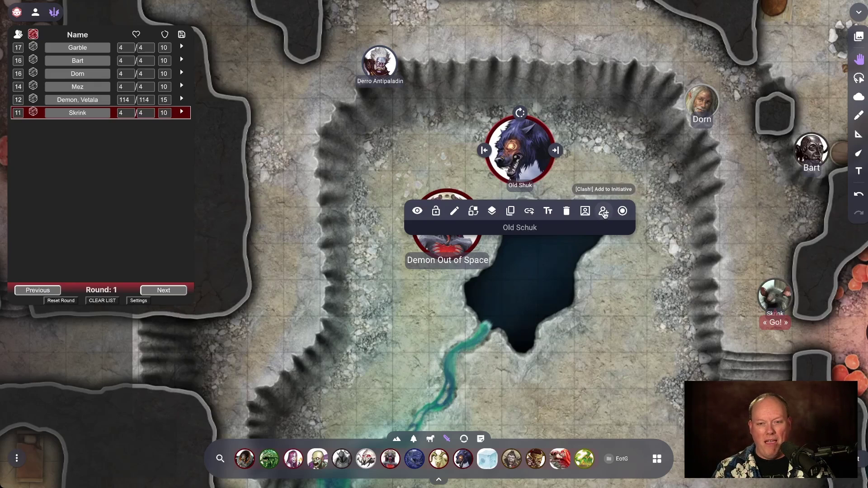
pyautogui.click(588, 211)
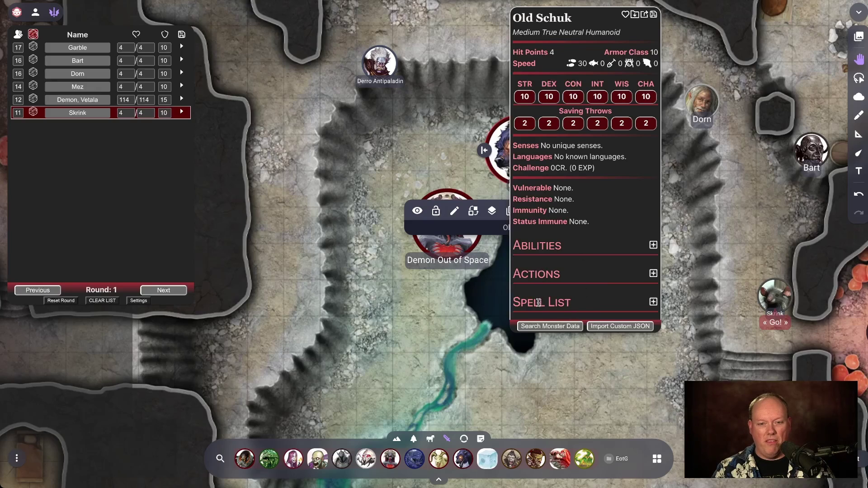
# Import the Black Shuck stats via a 'shuck' search and add Old Shuk to initiative.
pyautogui.click(550, 326)
pyautogui.click(580, 325)
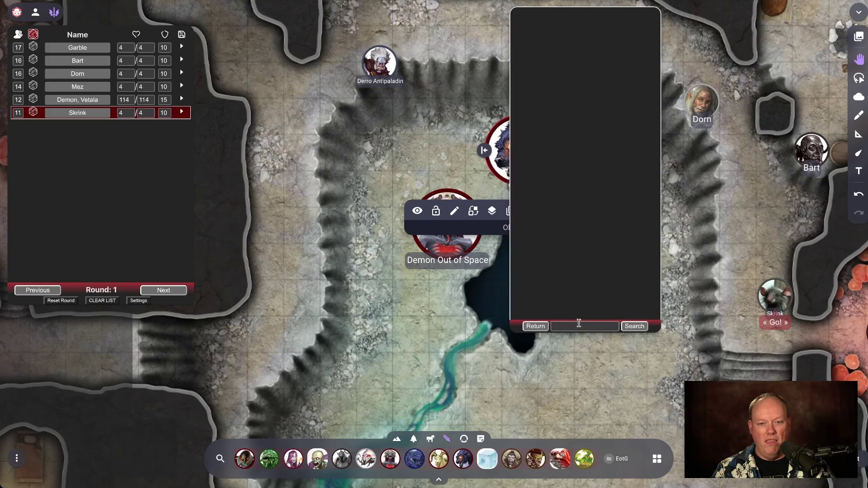
pyautogui.write('schuck')
pyautogui.press('Left')
pyautogui.press('Left')
pyautogui.press('Left')
pyautogui.press('Left')
pyautogui.press('BackSpace')
pyautogui.click(634, 326)
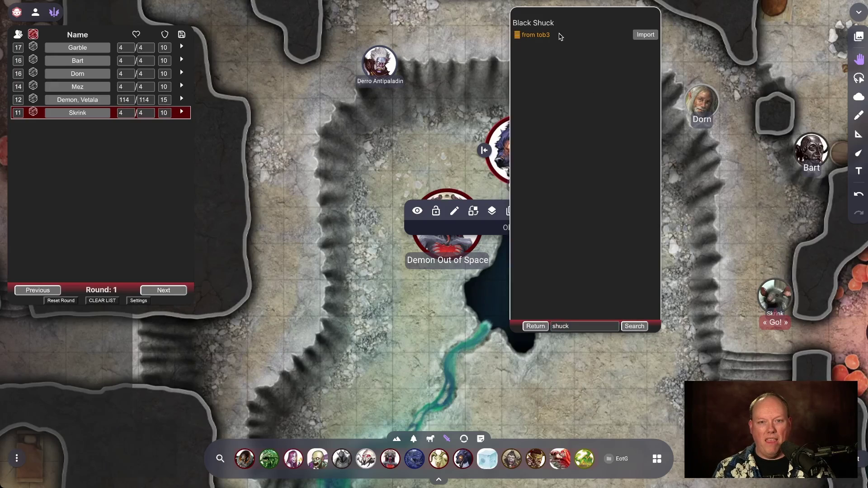
pyautogui.click(645, 35)
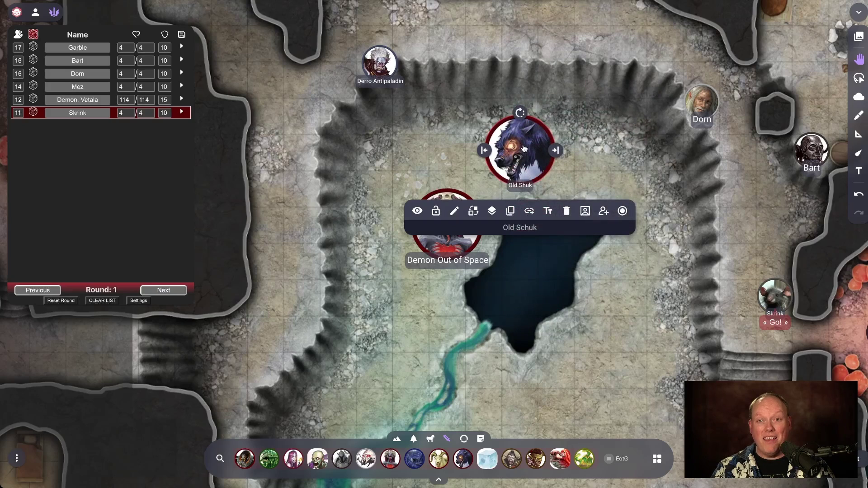
pyautogui.click(523, 149)
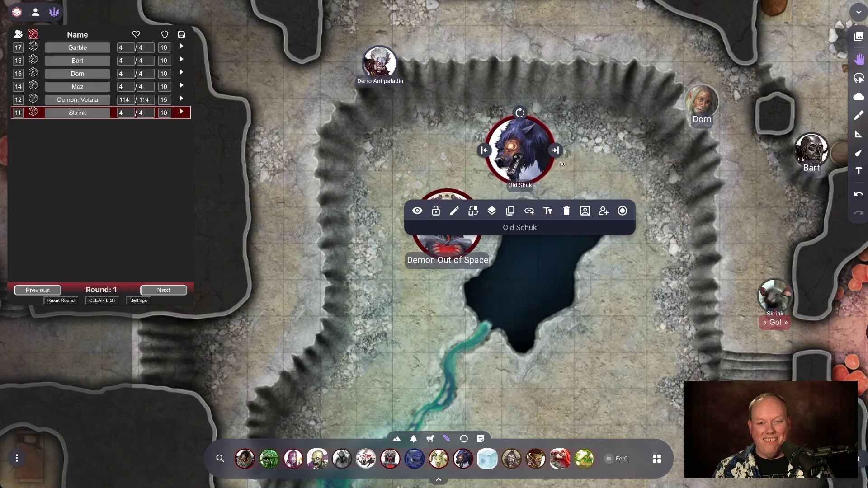
pyautogui.click(604, 212)
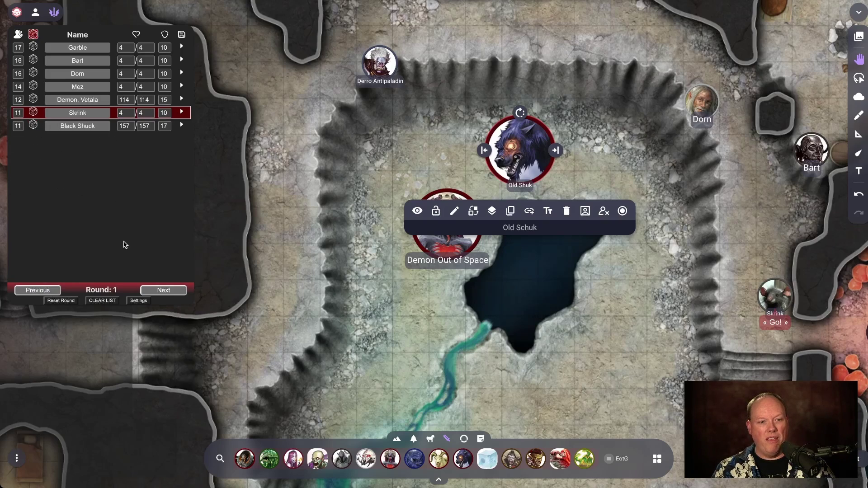
# Open Old Shuk's Black Shuck stat block (Challenge 11, 157 HP, AC 17) and scroll through it.
pyautogui.click(603, 149)
pyautogui.click(547, 163)
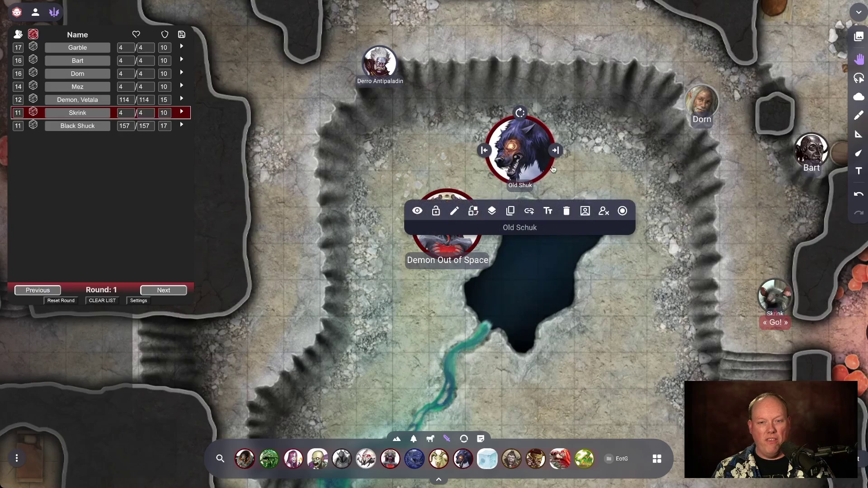
pyautogui.click(585, 211)
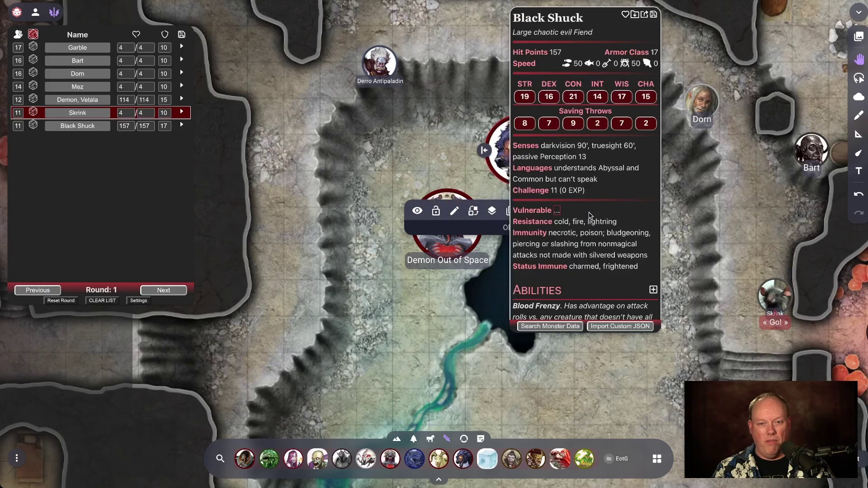
pyautogui.scroll(-4, 590, 215)
pyautogui.scroll(-3, 590, 215)
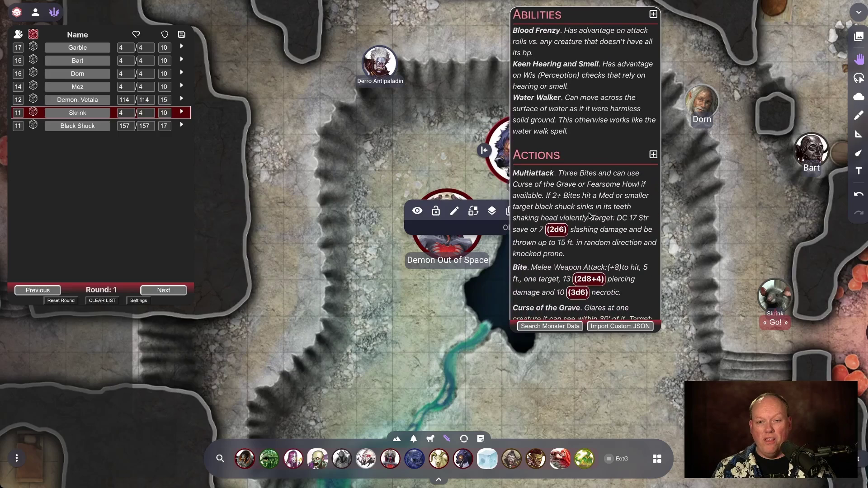
pyautogui.scroll(-1, 580, 201)
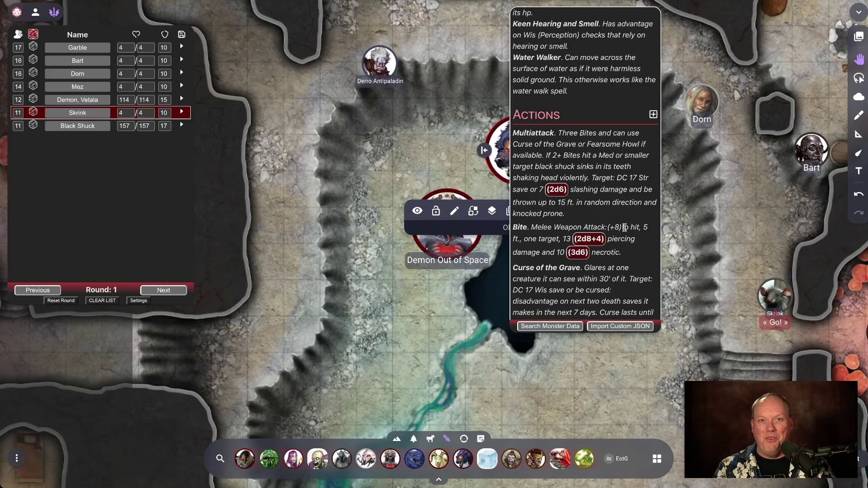
pyautogui.scroll(-1, 615, 248)
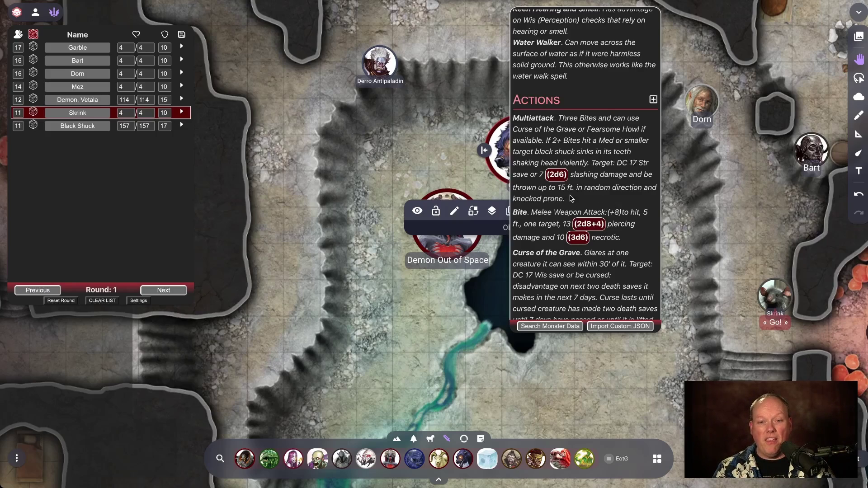
pyautogui.scroll(-3, 591, 249)
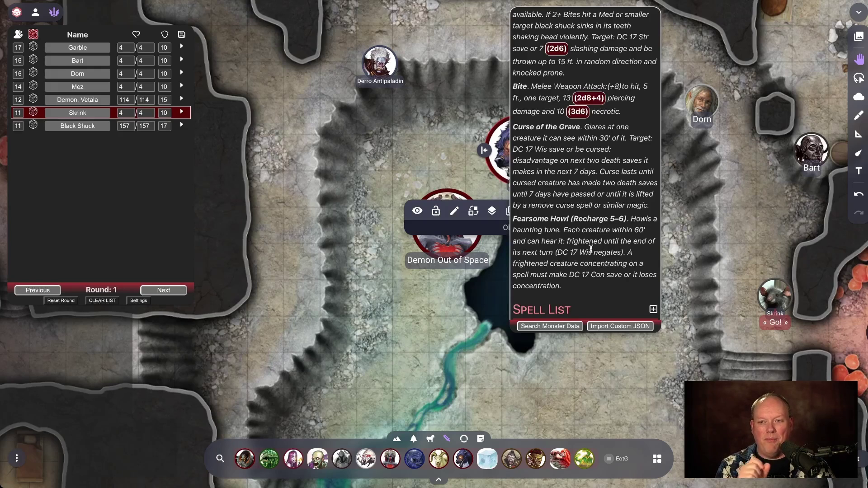
pyautogui.scroll(10, 591, 249)
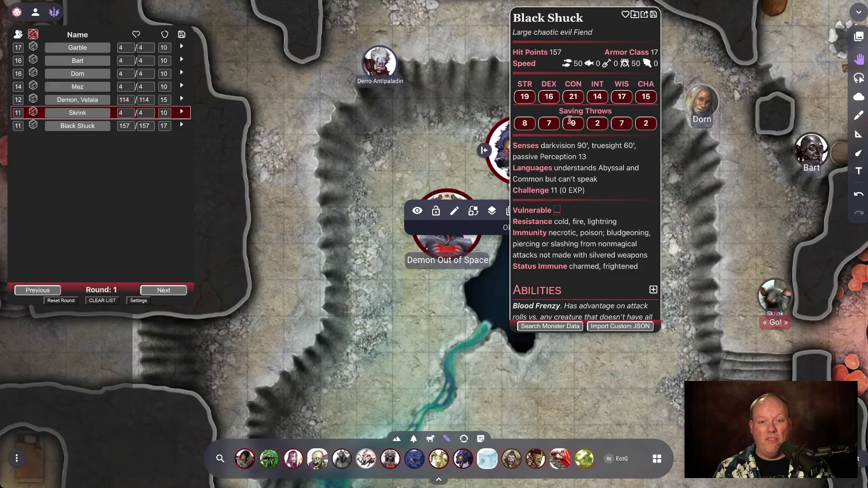
# Roll Black Shuck's Strength check, dismiss the result notice, and close its stat block to the cave map.
pyautogui.click(525, 98)
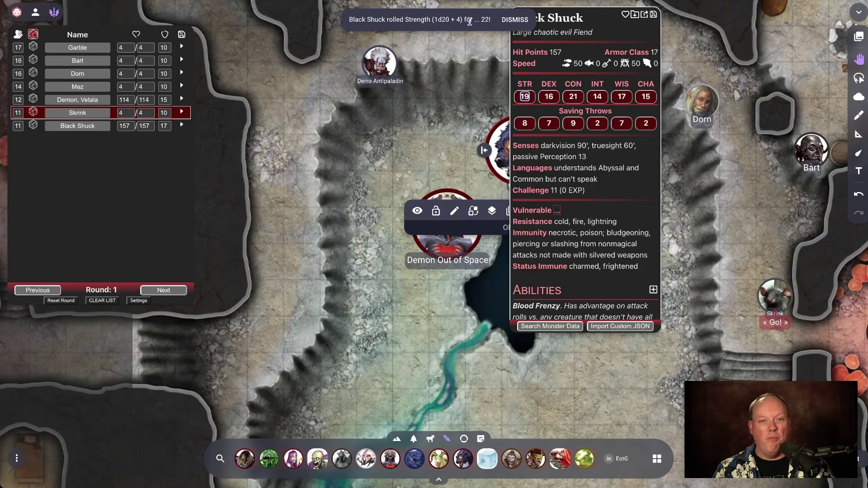
pyautogui.click(515, 20)
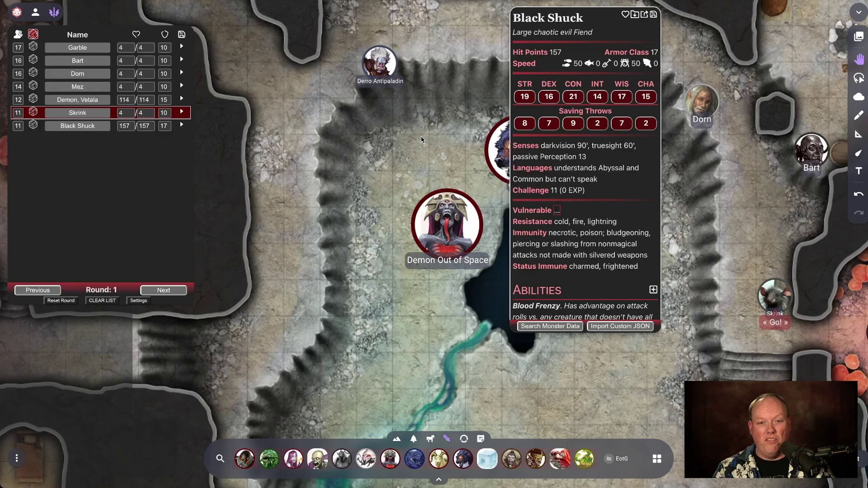
pyautogui.click(486, 209)
pyautogui.scroll(-1, 584, 276)
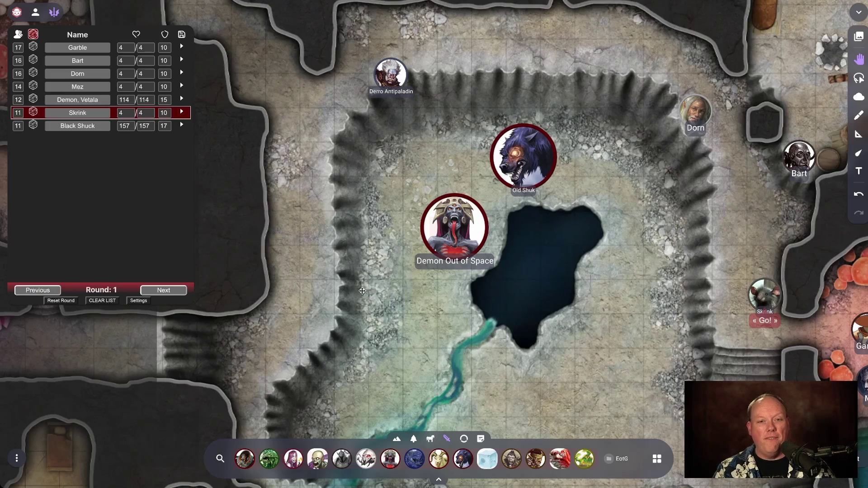
# Recentre the map on the pond area, select the Old Shuk token, then scroll back up.
pyautogui.scroll(-1, 584, 276)
pyautogui.moveTo(584, 276); pyautogui.dragTo(549, 284)
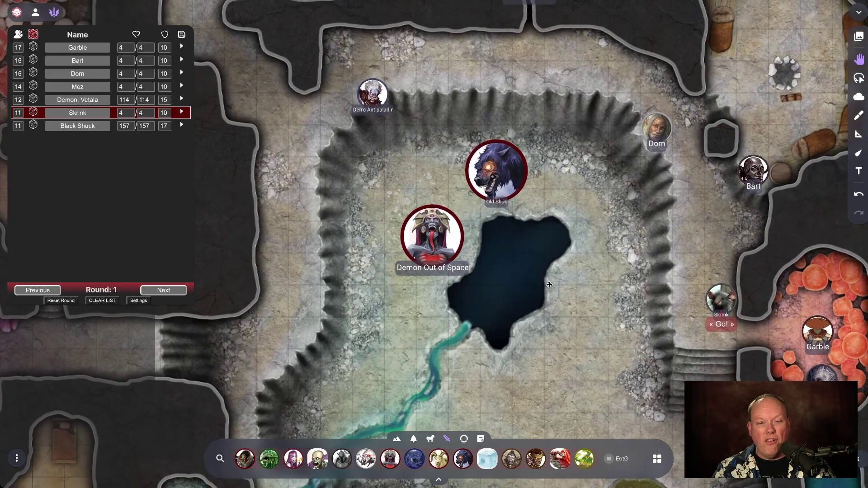
pyautogui.click(502, 186)
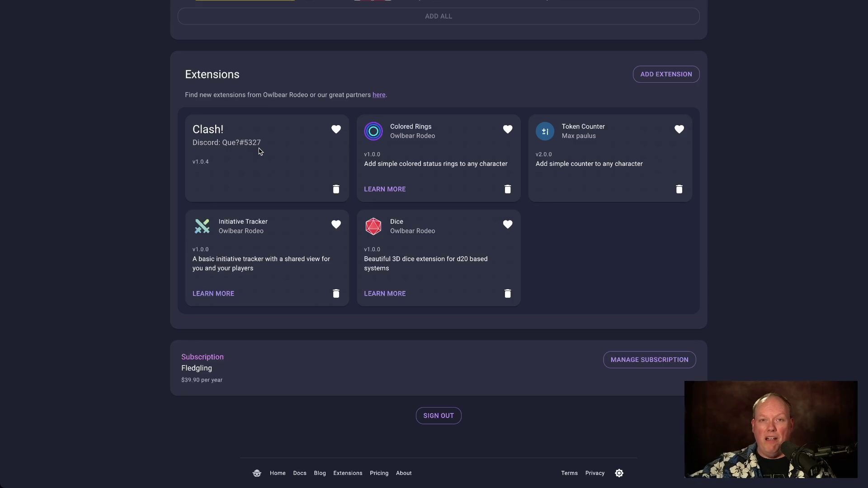
pyautogui.scroll(7, 117, 167)
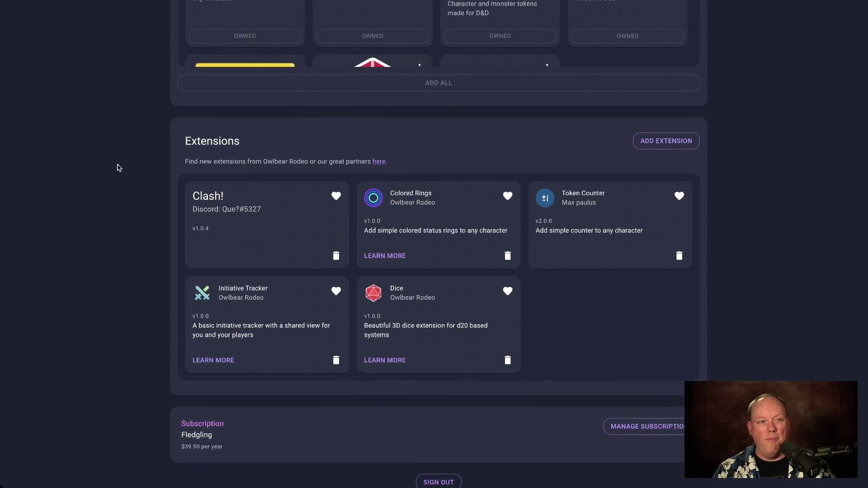